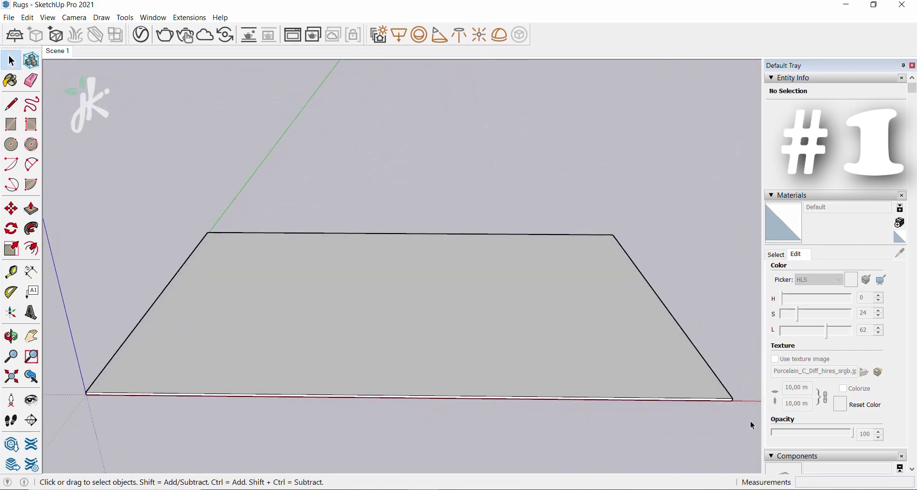
# Add Porcelain C01 20cm from the V-Ray Ceramic & Porcelain library to the scene materials.
pyautogui.moveTo(73, 180); pyautogui.dragTo(62, 173)
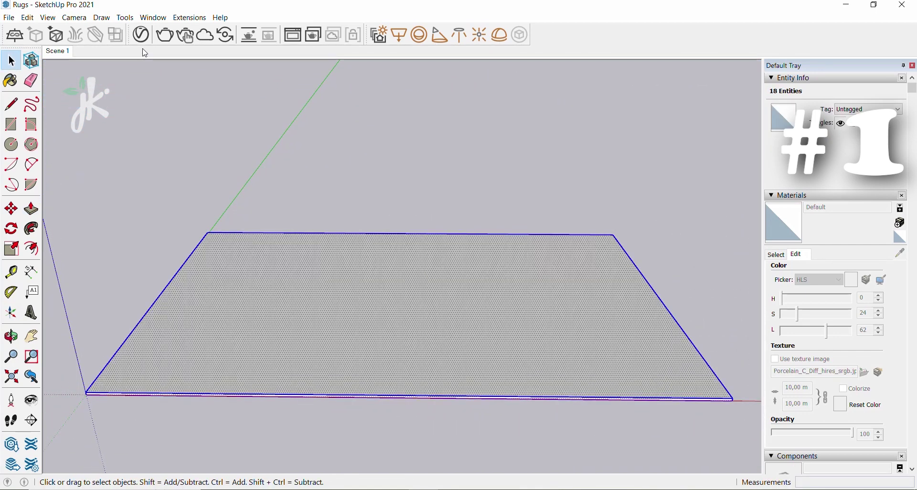
pyautogui.click(141, 34)
pyautogui.click(101, 129)
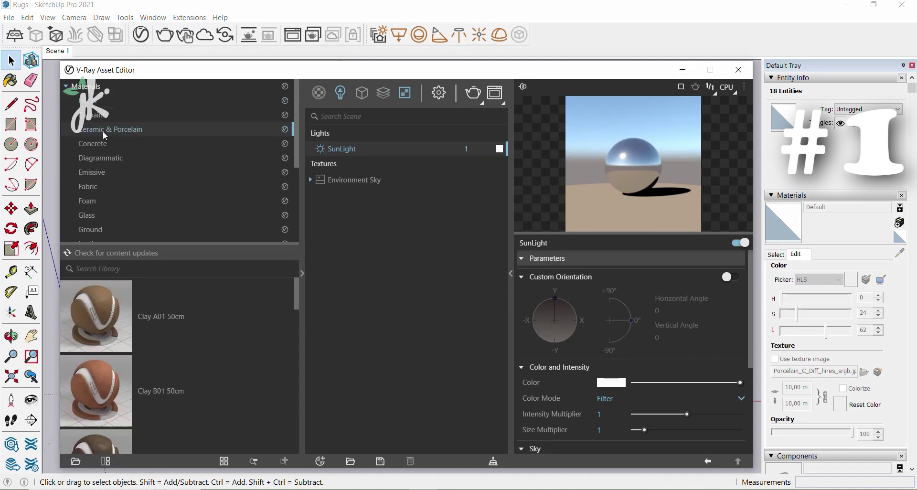
pyautogui.scroll(-3, 191, 356)
pyautogui.scroll(-5, 186, 378)
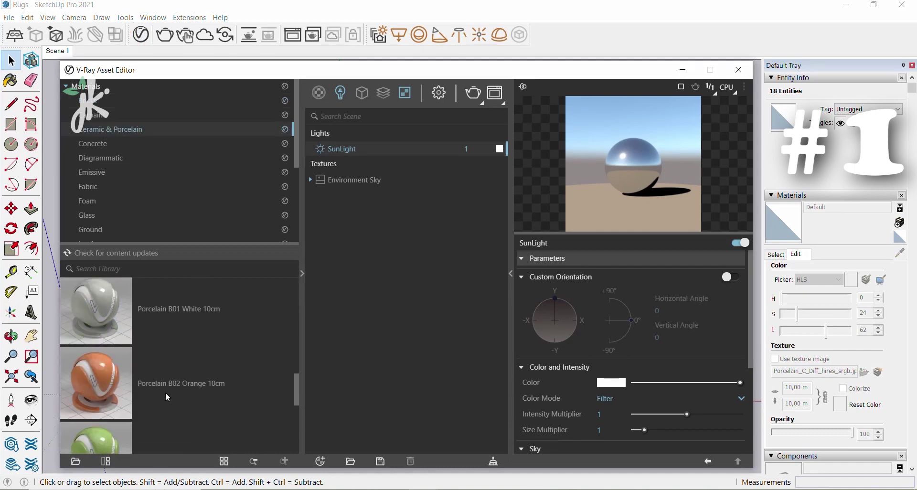
pyautogui.moveTo(118, 405); pyautogui.dragTo(383, 286)
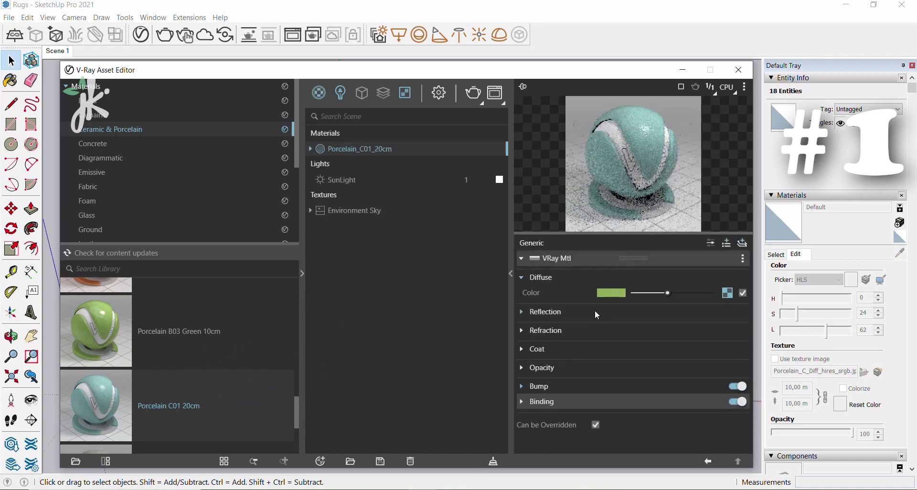
# Give the porcelain black reflection colour, 0 glossiness and a 10 m texture width.
pyautogui.click(546, 312)
pyautogui.moveTo(660, 326); pyautogui.dragTo(622, 329)
pyautogui.moveTo(699, 343); pyautogui.dragTo(620, 341)
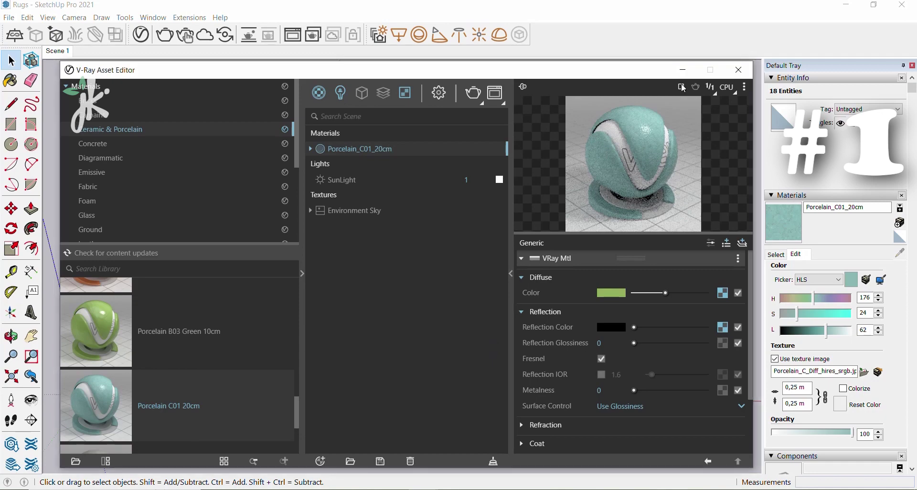
pyautogui.click(683, 70)
pyautogui.click(807, 390)
pyautogui.moveTo(797, 388); pyautogui.dragTo(769, 383)
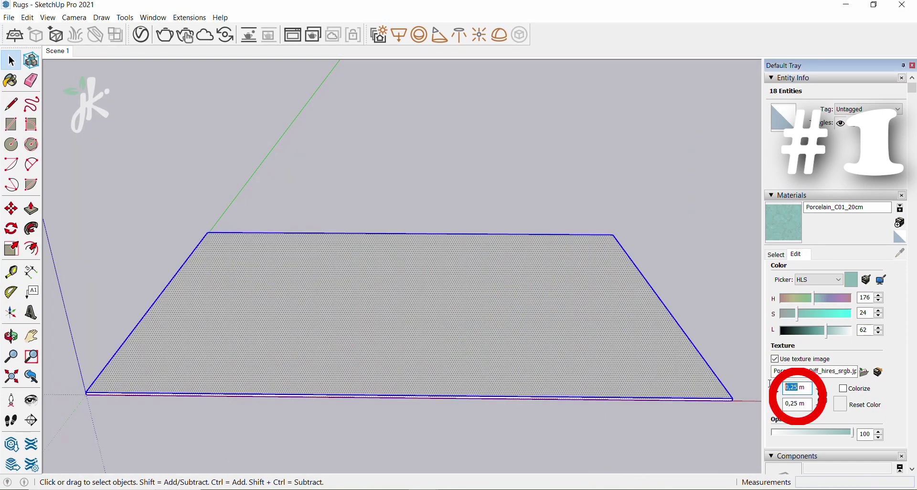
# Paint the rug plane with the Porcelain_C01_20cm texture.
pyautogui.click(11, 80)
pyautogui.click(293, 304)
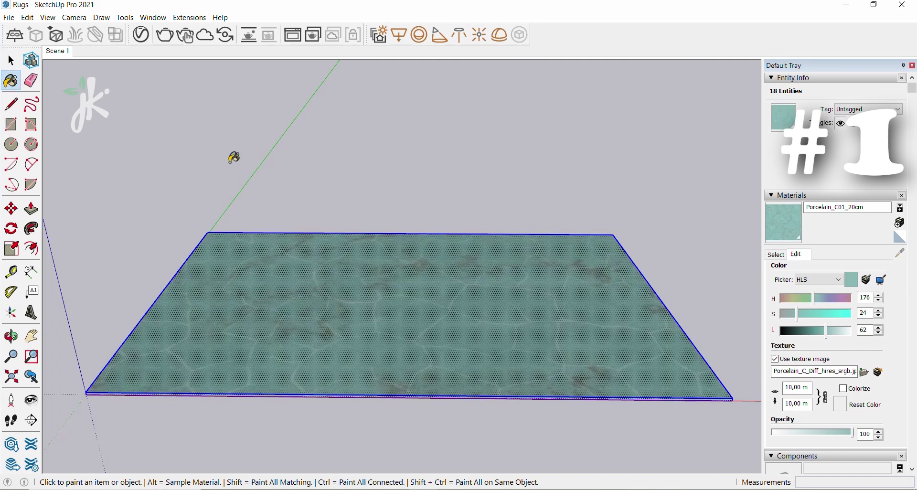
pyautogui.click(11, 61)
# Make a group of the rug's face and edges.
pyautogui.click(260, 328)
pyautogui.doubleClick(265, 317)
pyautogui.rightClick(263, 311)
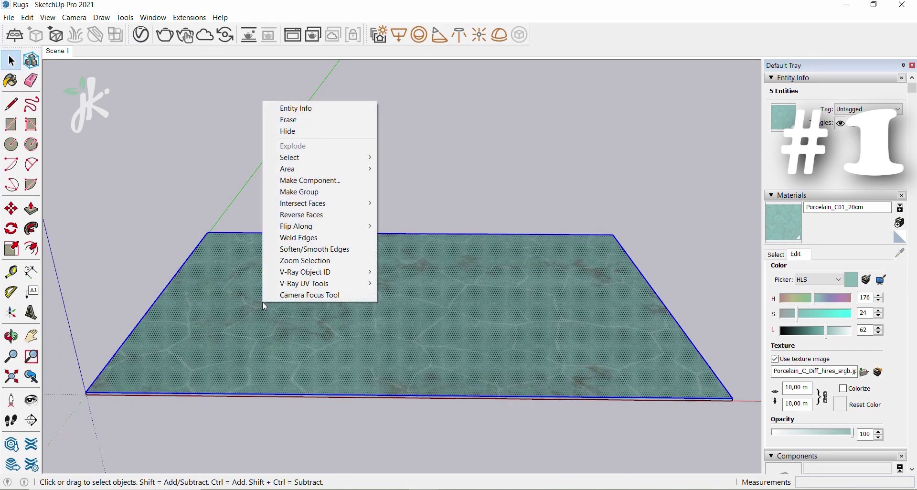
pyautogui.click(316, 192)
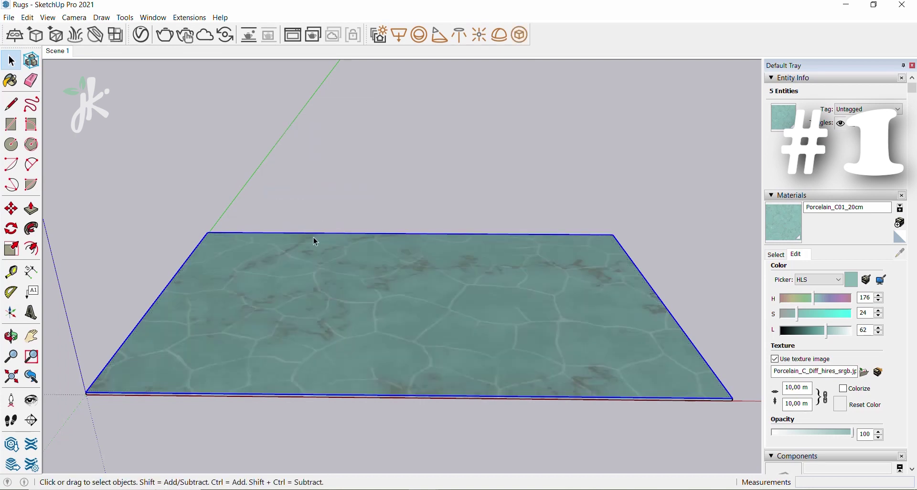
# Add V-Ray Fur to the rug group and view it among the Asset Editor geometries.
pyautogui.click(77, 37)
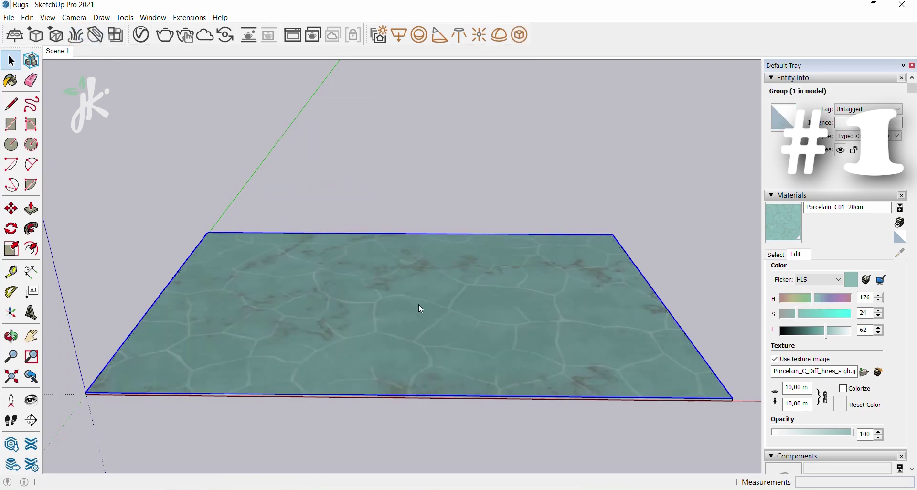
pyautogui.click(141, 34)
pyautogui.click(362, 93)
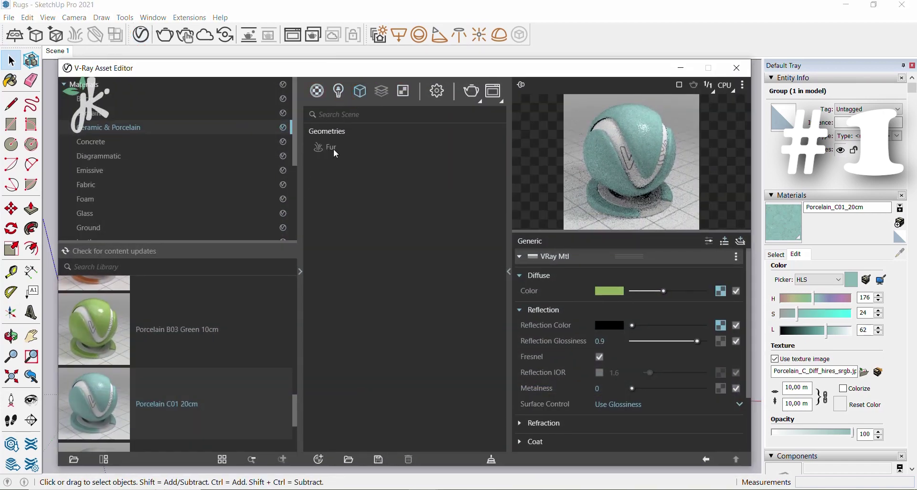
# Enter fur Count 100, Length 1.5, Thickness 0.03, Taper 0.5 and Bend 0.4.
pyautogui.click(327, 147)
pyautogui.doubleClick(611, 287)
pyautogui.write('100')
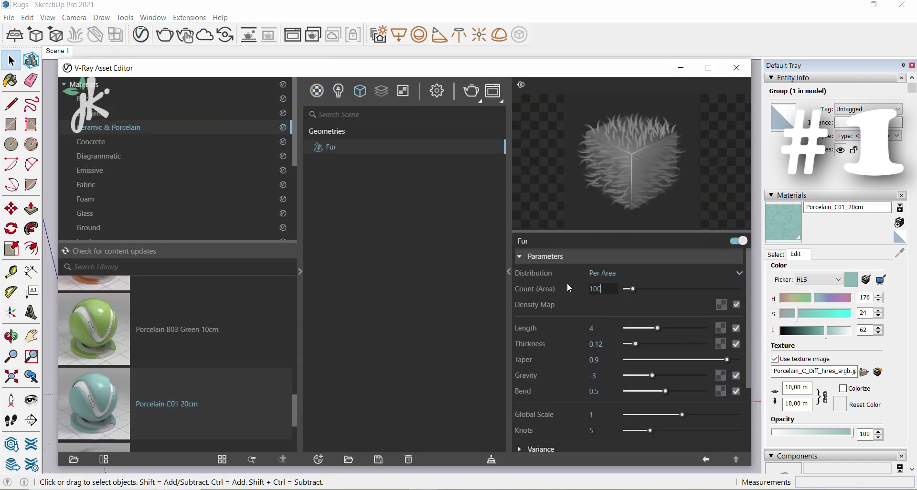
pyautogui.click(588, 329)
pyautogui.write('1')
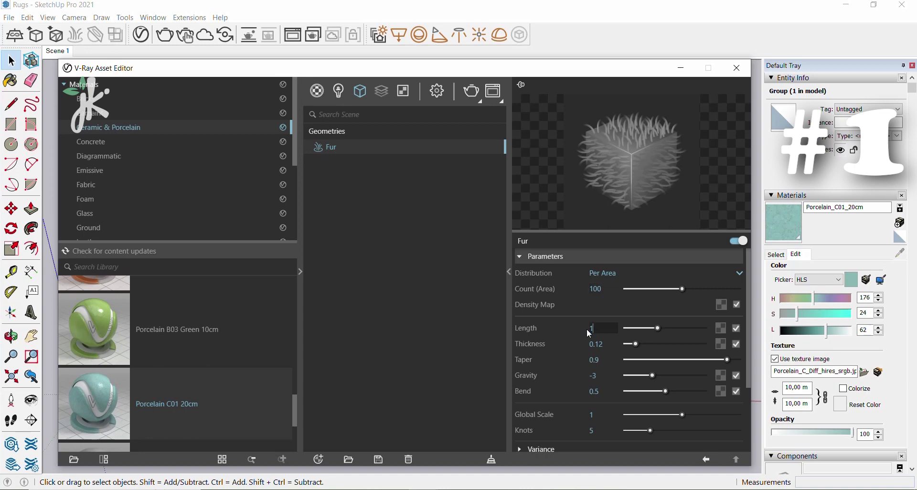
pyautogui.write('.5')
pyautogui.click(601, 344)
pyautogui.write('0.03')
pyautogui.click(607, 359)
pyautogui.press('BackSpace')
pyautogui.click(605, 391)
pyautogui.press('BackSpace')
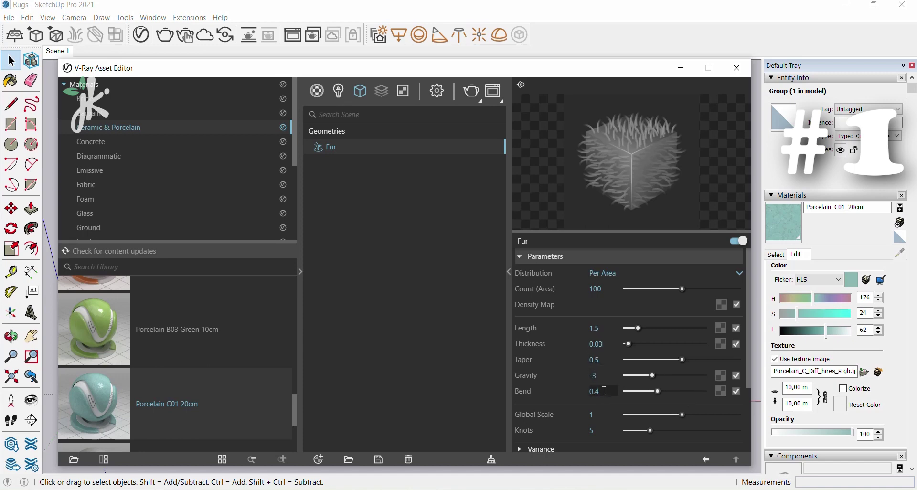
# Expand the fur Variance settings and copy the porcelain material's Diffuse texture.
pyautogui.scroll(-4, 548, 410)
pyautogui.click(544, 355)
pyautogui.scroll(-2, 610, 381)
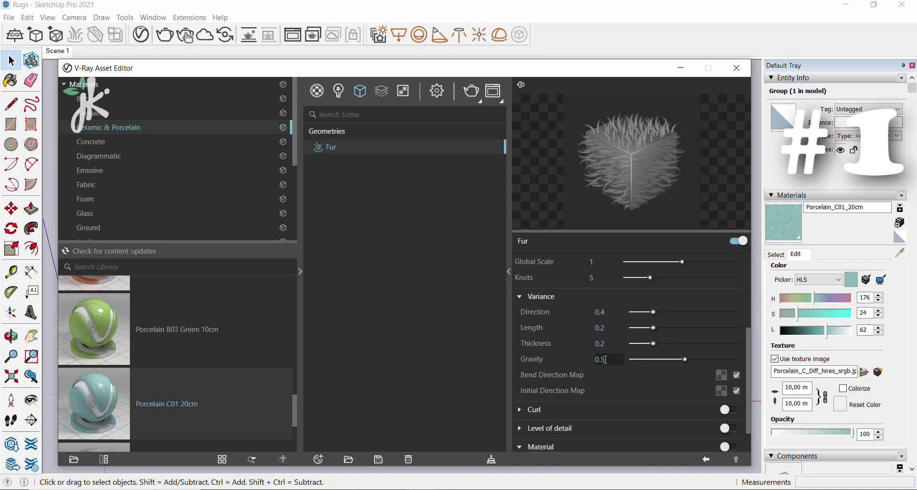
pyautogui.scroll(3, 563, 362)
pyautogui.click(319, 90)
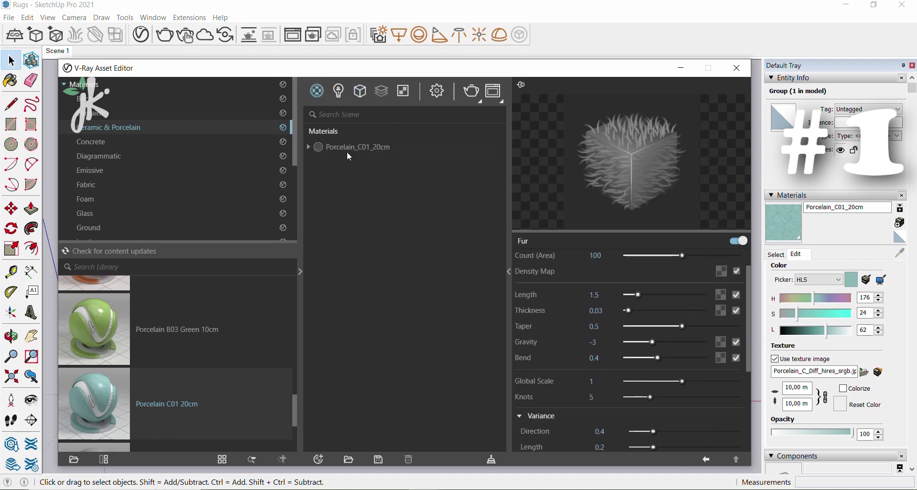
pyautogui.click(366, 147)
pyautogui.click(721, 291)
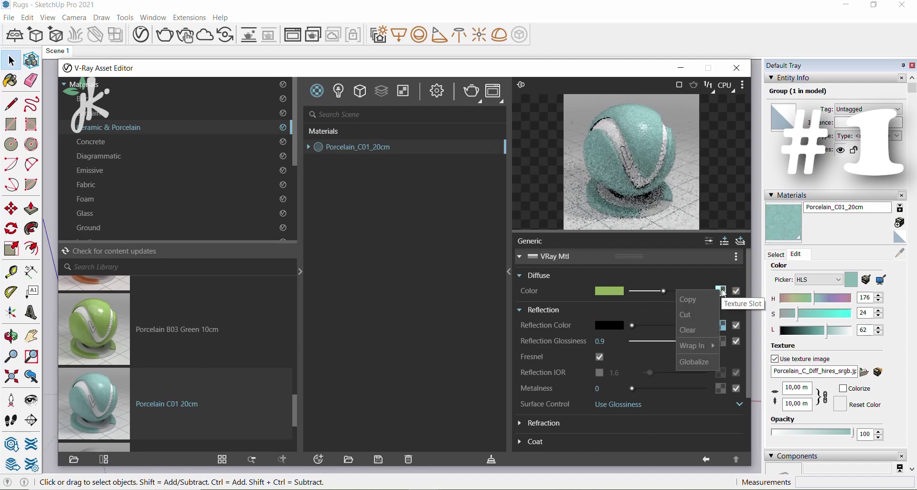
pyautogui.click(361, 91)
# Paste the porcelain texture into fur Length's map and wrap it in Color Correction.
pyautogui.click(339, 151)
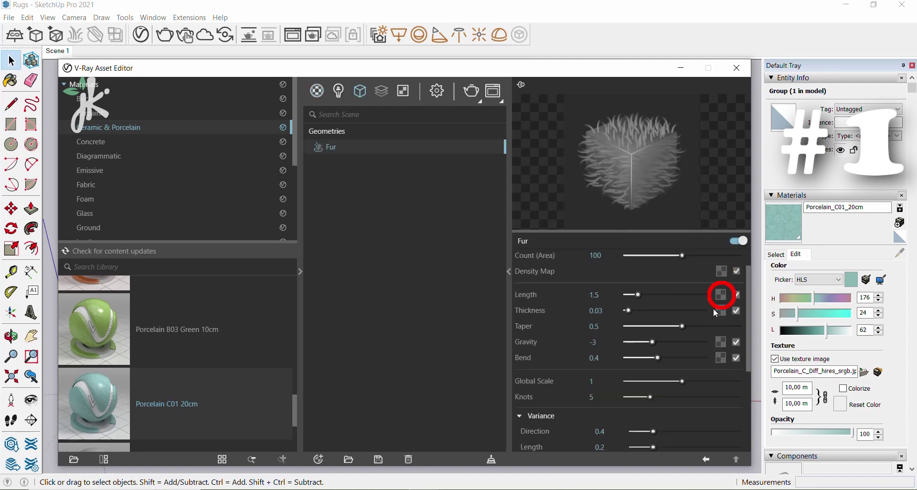
pyautogui.click(722, 296)
pyautogui.click(722, 295)
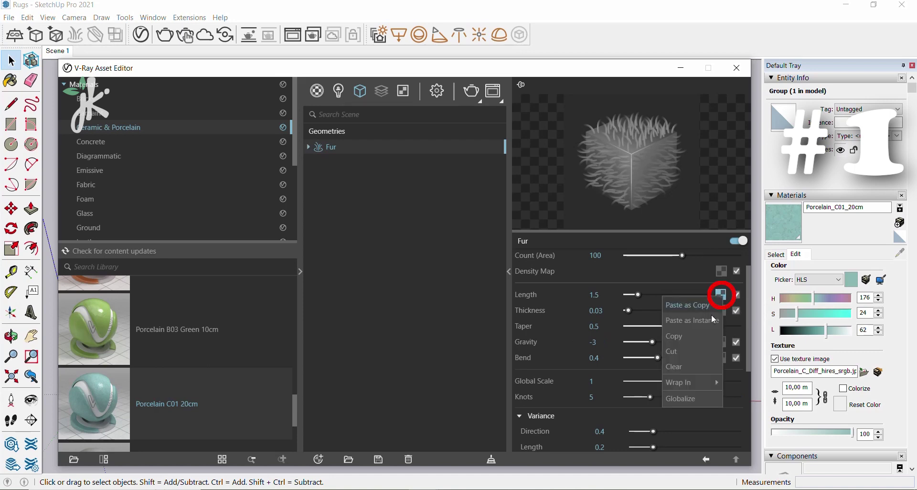
pyautogui.moveTo(693, 382)
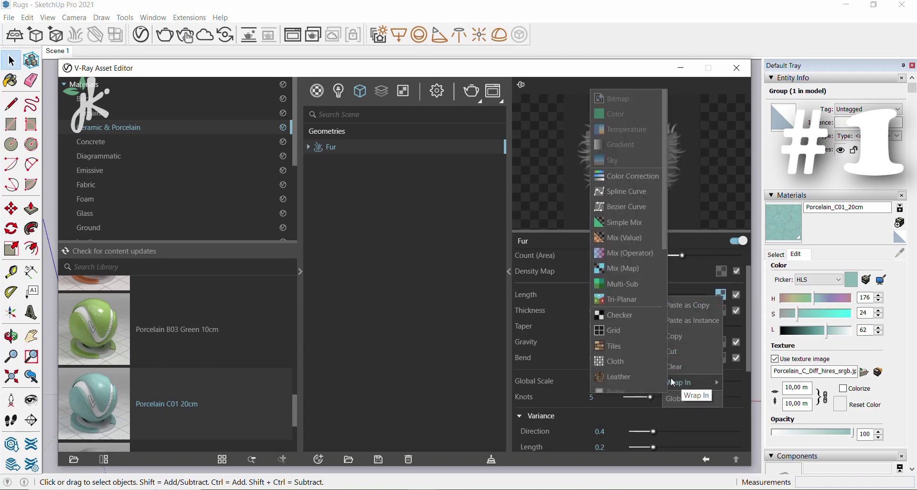
pyautogui.click(627, 177)
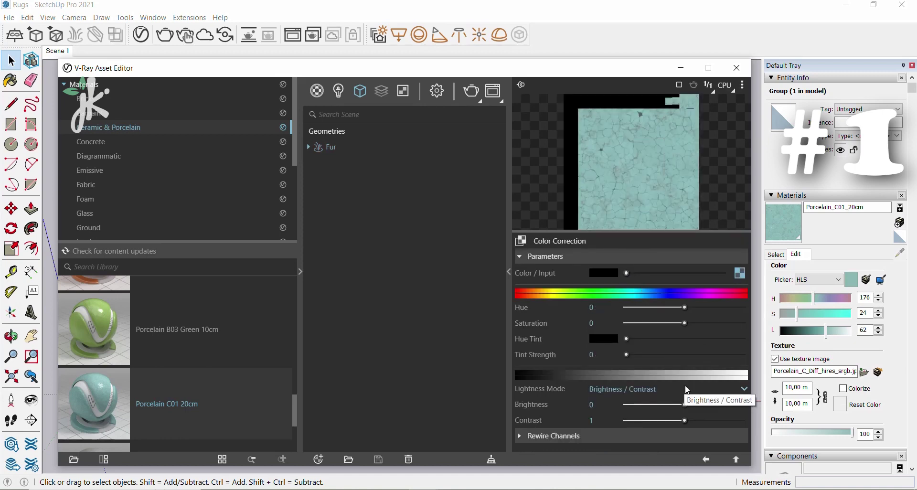
# Set the Color Correction to Saturation -1, Brightness 1, Contrast 5, then close the editor.
pyautogui.click(600, 323)
pyautogui.write('-1')
pyautogui.click(600, 404)
pyautogui.write('1')
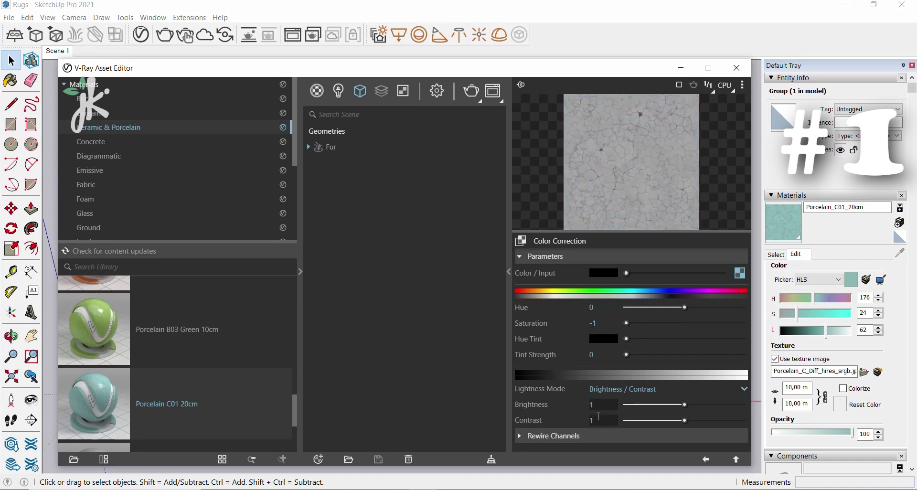
pyautogui.click(598, 417)
pyautogui.write('5')
pyautogui.press('Return')
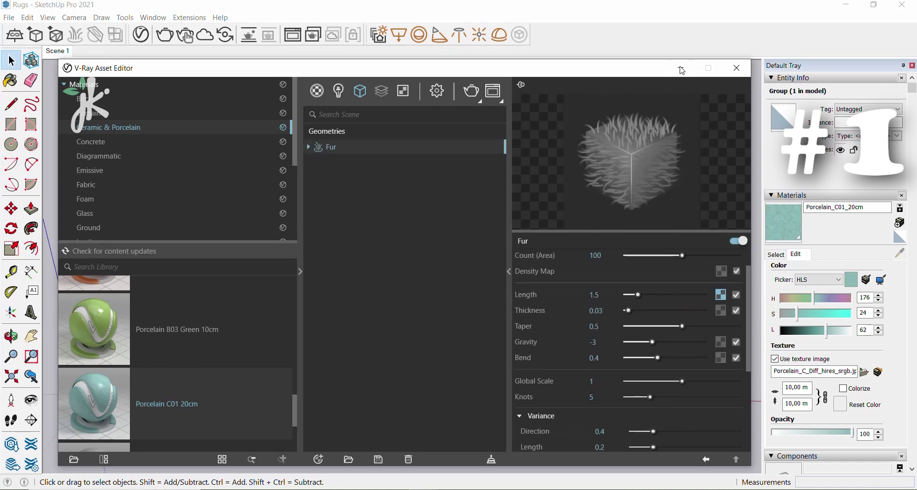
pyautogui.click(681, 68)
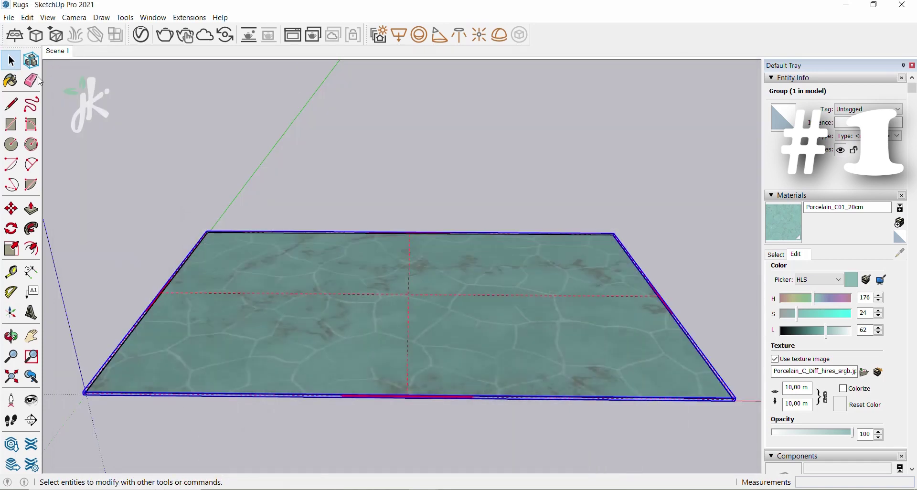
pyautogui.rightClick(223, 248)
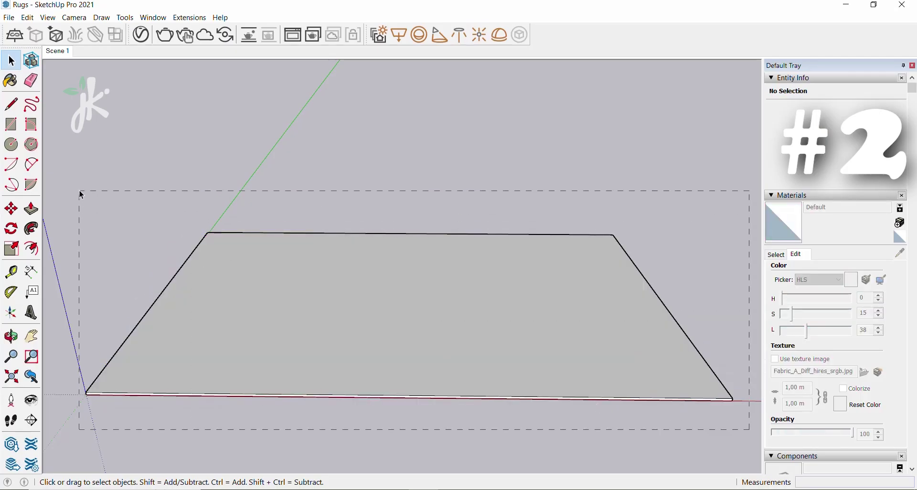
# Add Fabric A02 Purple 20cm from the V-Ray Fabric library to the scene materials.
pyautogui.moveTo(82, 195); pyautogui.dragTo(80, 193)
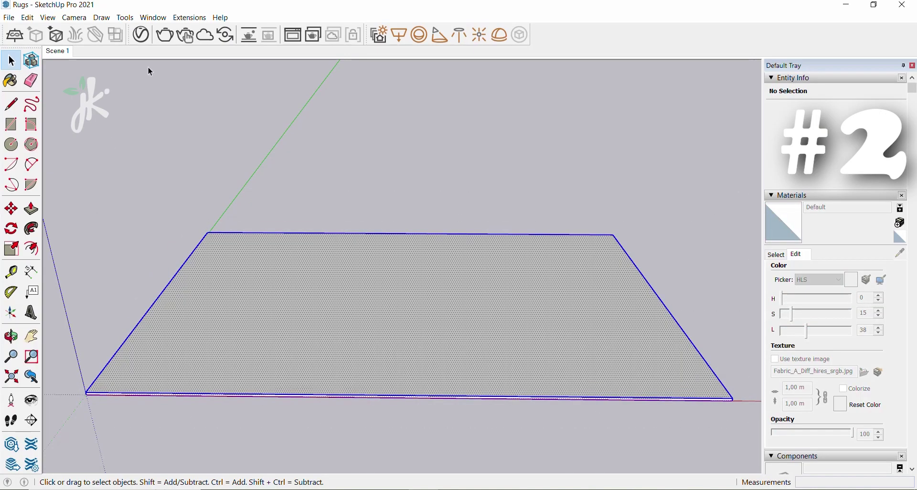
pyautogui.click(141, 34)
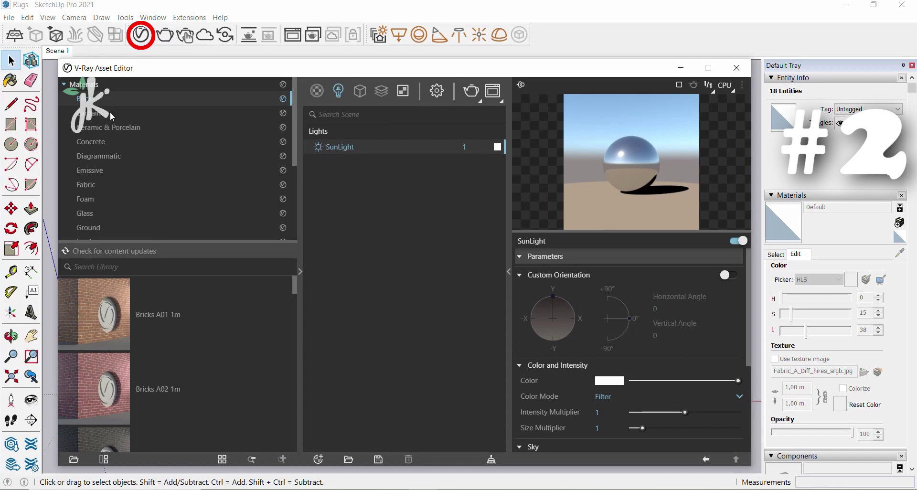
pyautogui.click(93, 185)
pyautogui.scroll(-10, 210, 351)
pyautogui.scroll(-8, 210, 353)
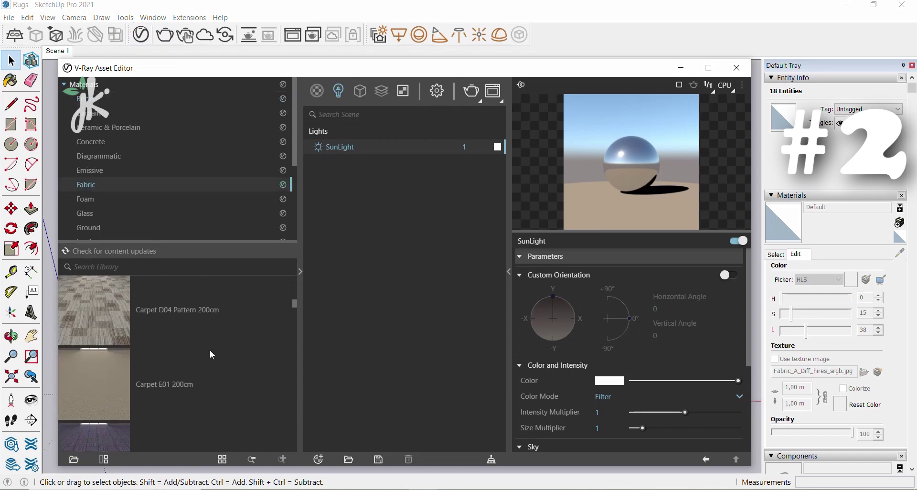
pyautogui.moveTo(178, 330); pyautogui.dragTo(403, 245)
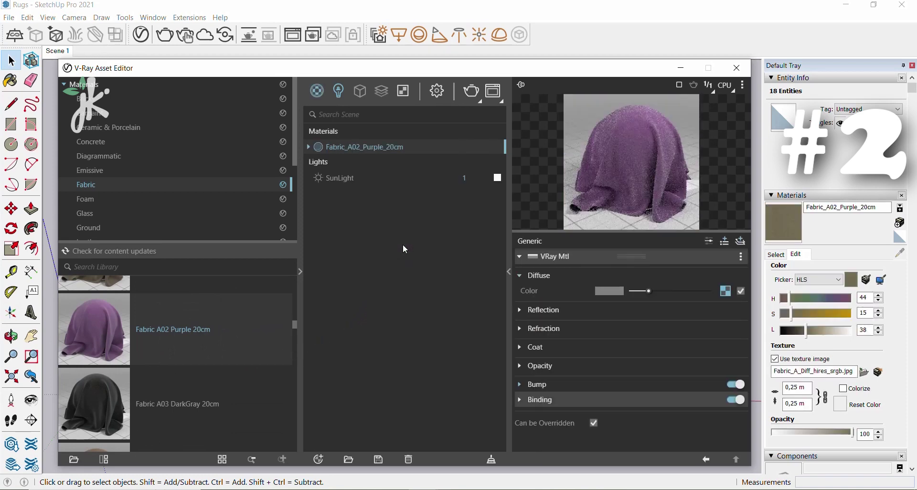
# Colour-correct the fabric's diffuse texture to saturation 10, brightness 0.2, contrast 0.5.
pyautogui.click(725, 291)
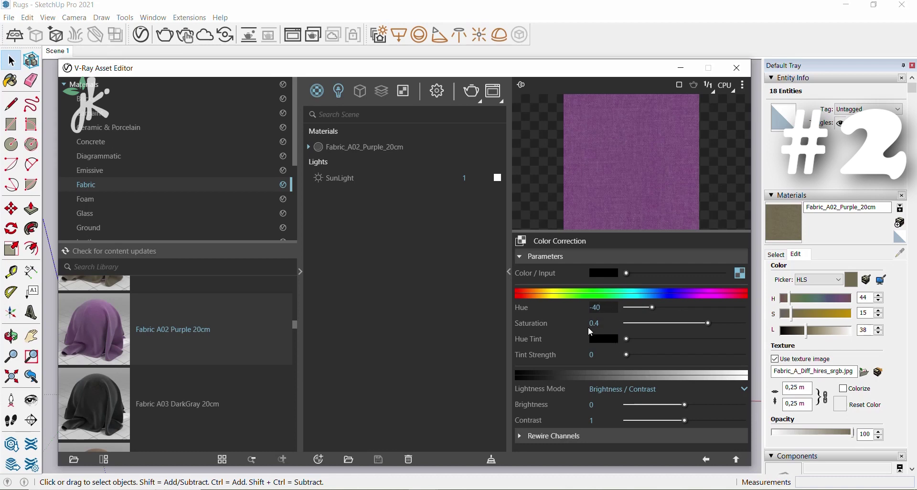
pyautogui.click(593, 323)
pyautogui.write('10')
pyautogui.press('Return')
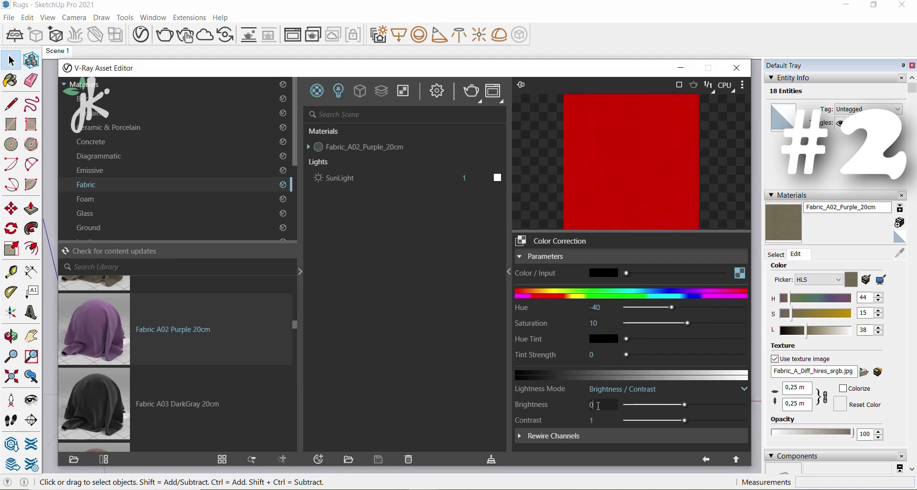
pyautogui.write('0,2')
pyautogui.press('Tab')
pyautogui.write('0,5')
pyautogui.press('Return')
# Set the fabric material's texture width to 1 m.
pyautogui.click(706, 459)
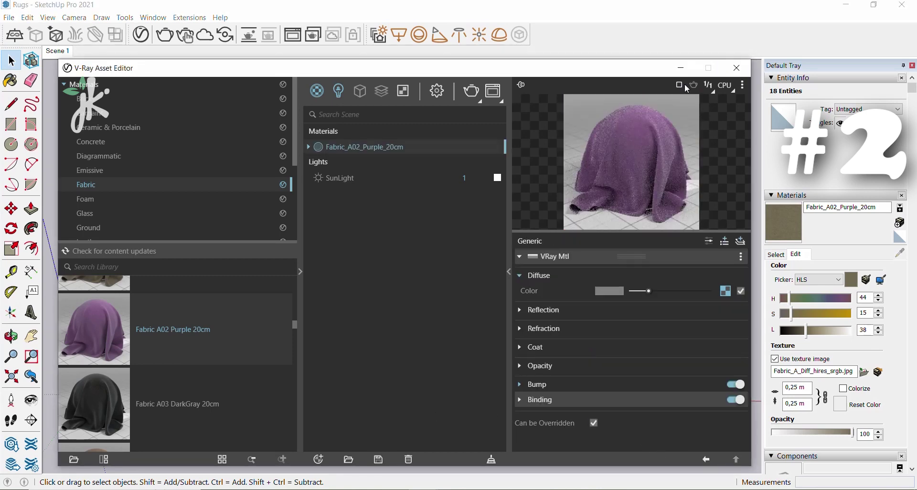
pyautogui.click(682, 68)
pyautogui.doubleClick(794, 387)
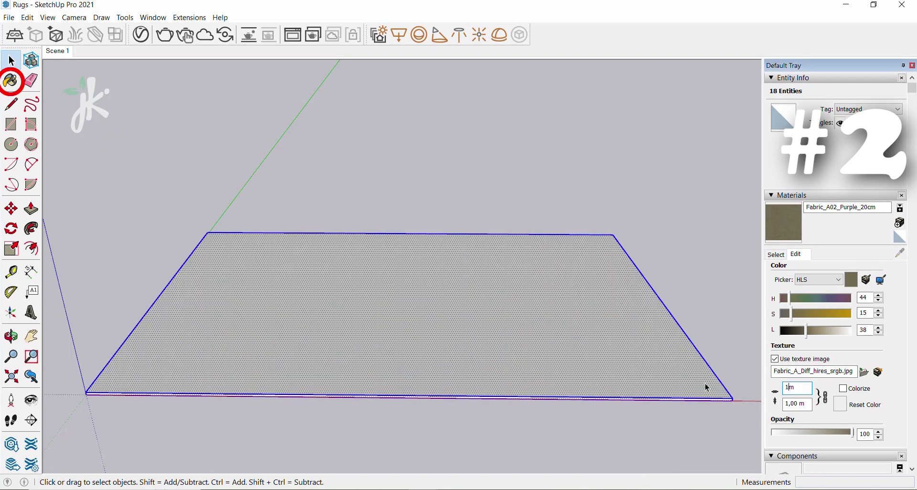
# Paint the rug face with the Fabric_A02_Purple_20cm material.
pyautogui.click(11, 81)
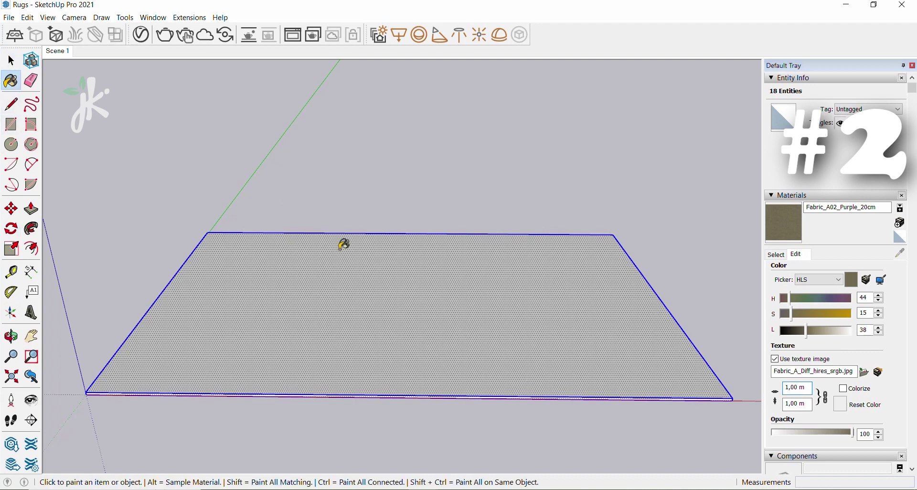
pyautogui.click(356, 281)
pyautogui.click(11, 61)
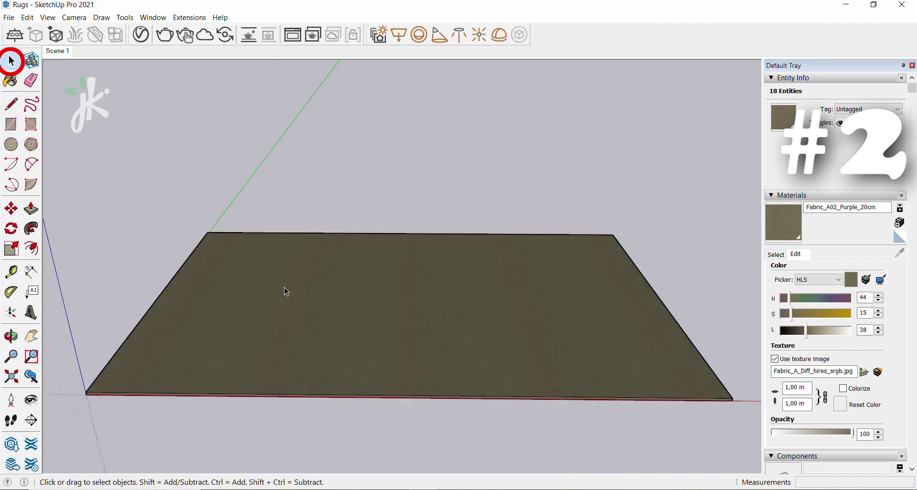
# Group the rug face and edges and add V-Ray Fur to the group.
pyautogui.doubleClick(290, 312)
pyautogui.rightClick(291, 312)
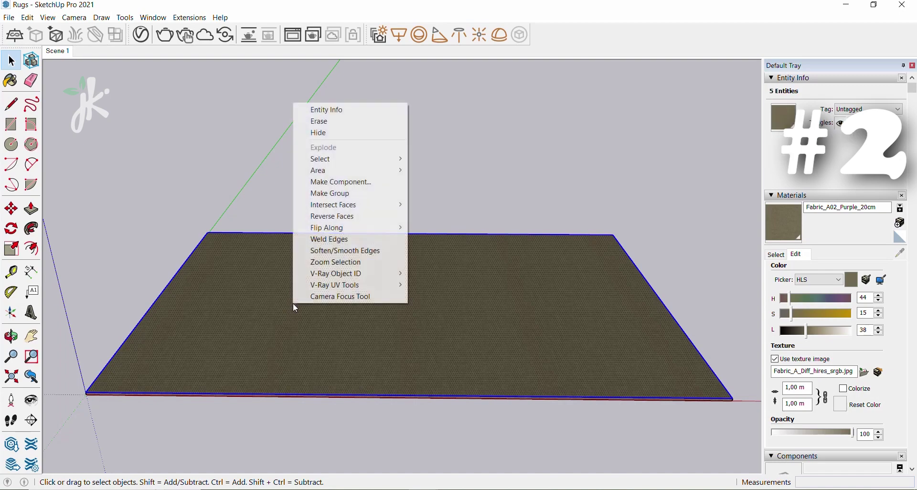
pyautogui.click(344, 194)
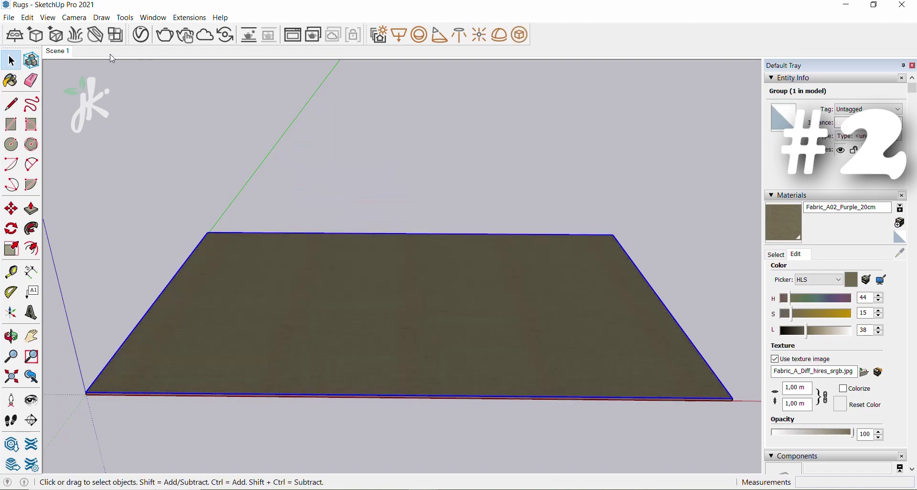
pyautogui.click(73, 42)
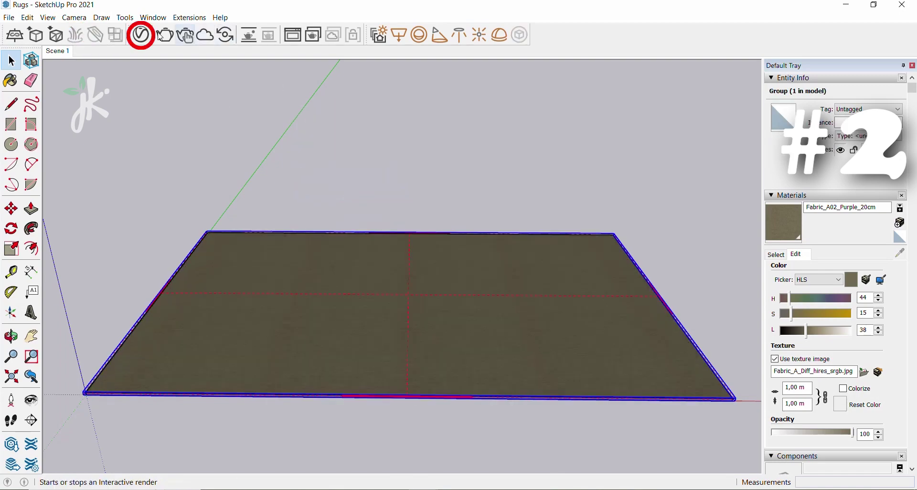
# Set the rug fur's length to 0.1 and thickness to 2.
pyautogui.click(140, 36)
pyautogui.click(362, 93)
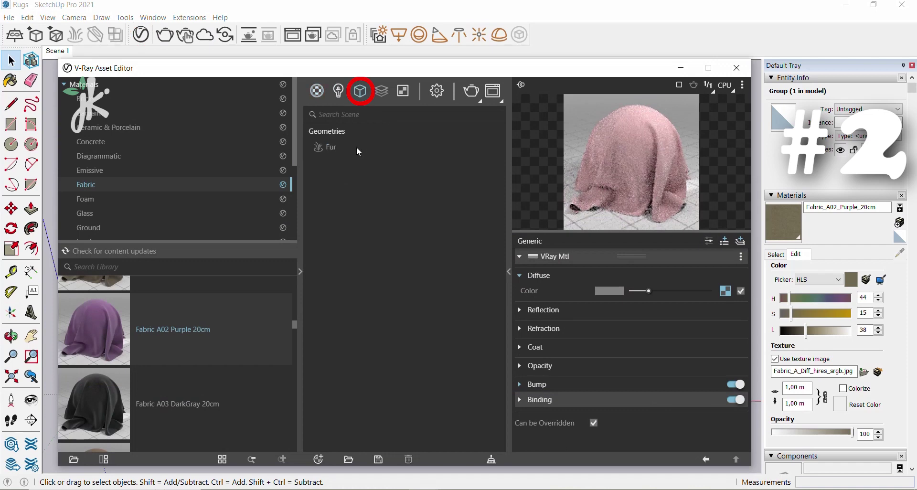
pyautogui.click(339, 148)
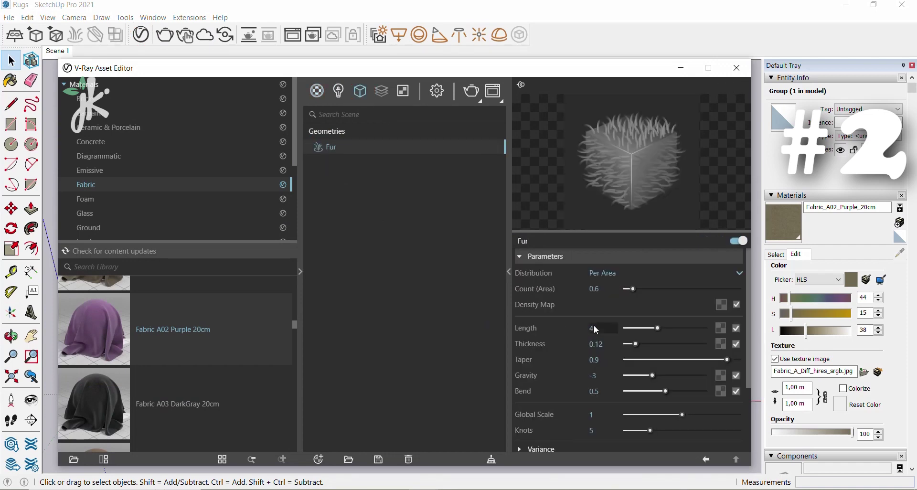
pyautogui.write('0.1')
pyautogui.press('Return')
pyautogui.click(603, 344)
pyautogui.write('2')
pyautogui.press('Tab')
# Set fur taper, gravity and bend to 0 with 2 knots.
pyautogui.write('0')
pyautogui.press('Tab')
pyautogui.write('0')
pyautogui.click(597, 393)
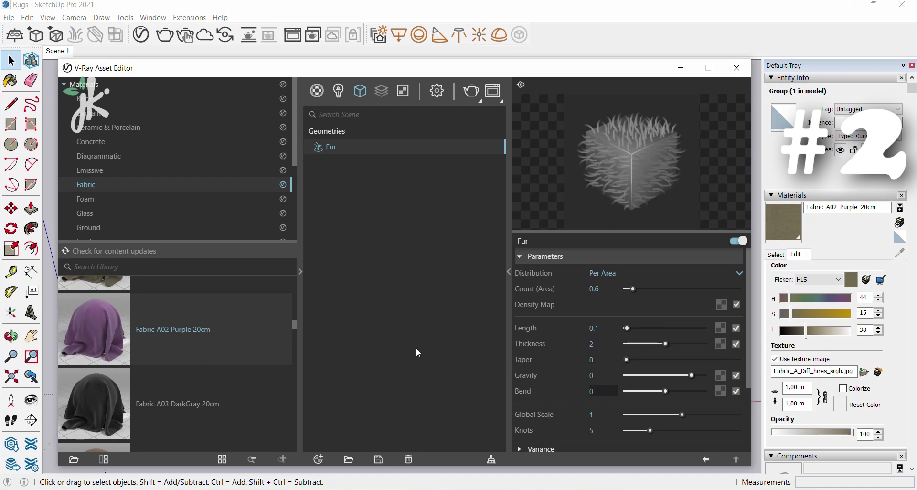
pyautogui.write('0')
pyautogui.press('Tab')
pyautogui.press('Tab')
pyautogui.press('Return')
# Adjust the fur Variance and assign Fabric_A02_Purple_20cm as the fur's material.
pyautogui.scroll(-3, 573, 348)
pyautogui.click(537, 356)
pyautogui.click(607, 403)
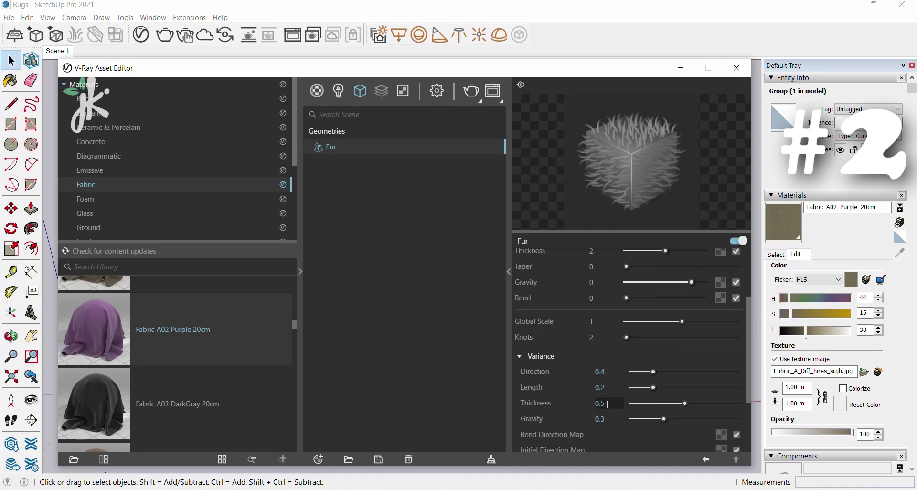
pyautogui.scroll(-3, 601, 391)
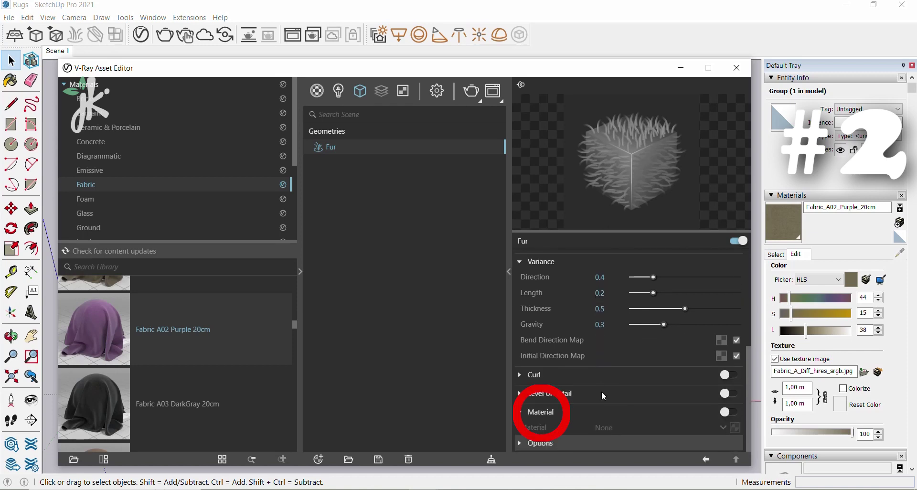
pyautogui.click(731, 413)
pyautogui.click(723, 427)
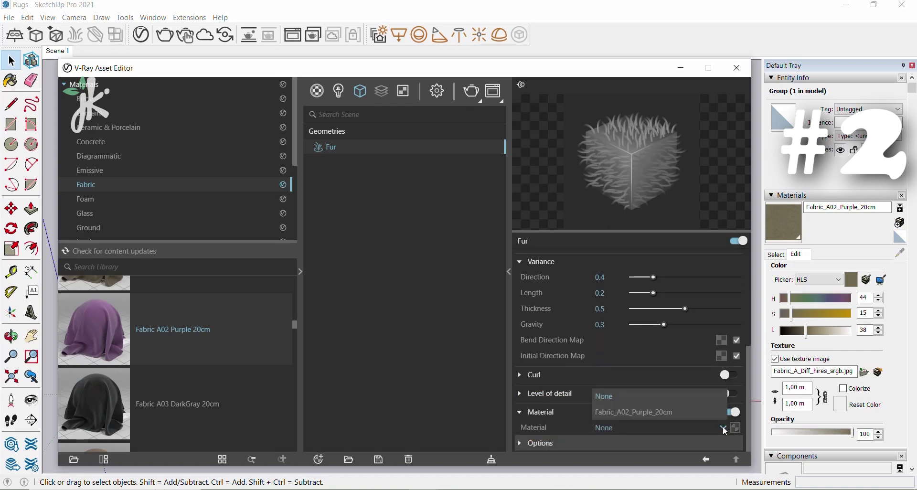
pyautogui.click(656, 412)
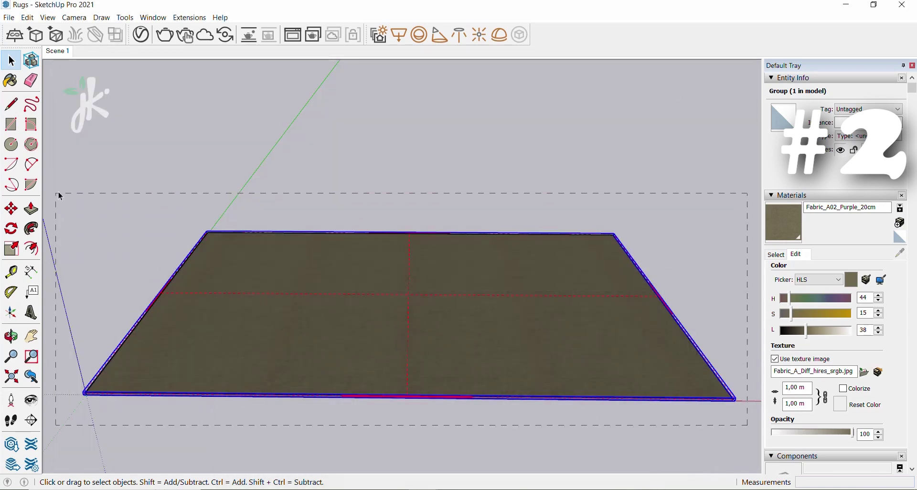
# Group the rug together with its fur.
pyautogui.moveTo(60, 196); pyautogui.dragTo(66, 185)
pyautogui.rightClick(267, 262)
pyautogui.click(306, 364)
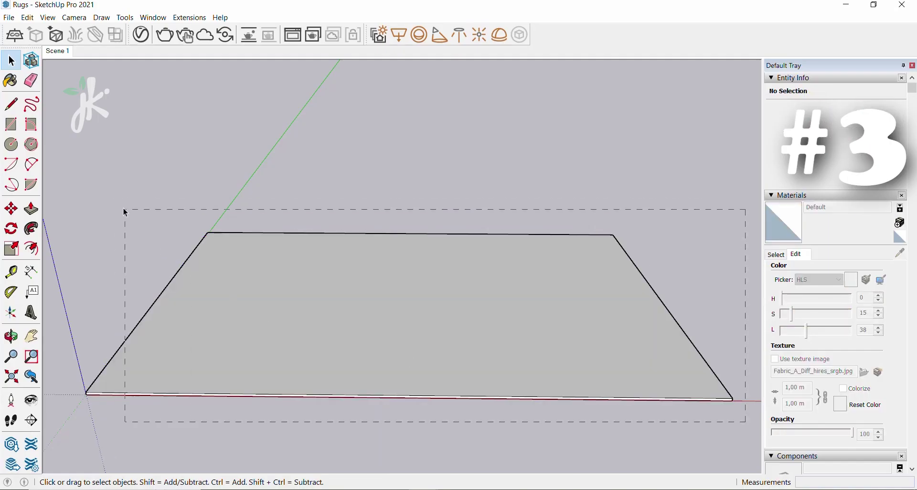
# Select the new rug plane and add Tiles Pool I01 100cm from the Tiles library.
pyautogui.moveTo(59, 182); pyautogui.dragTo(57, 177)
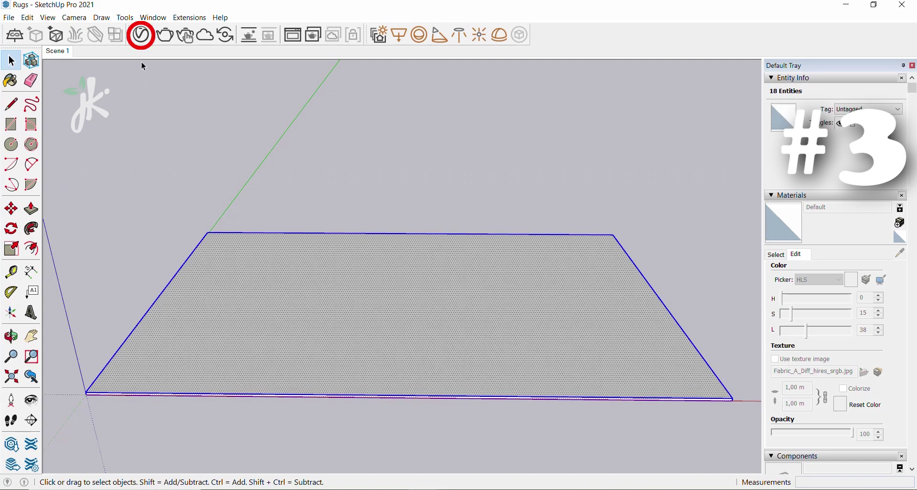
pyautogui.click(141, 36)
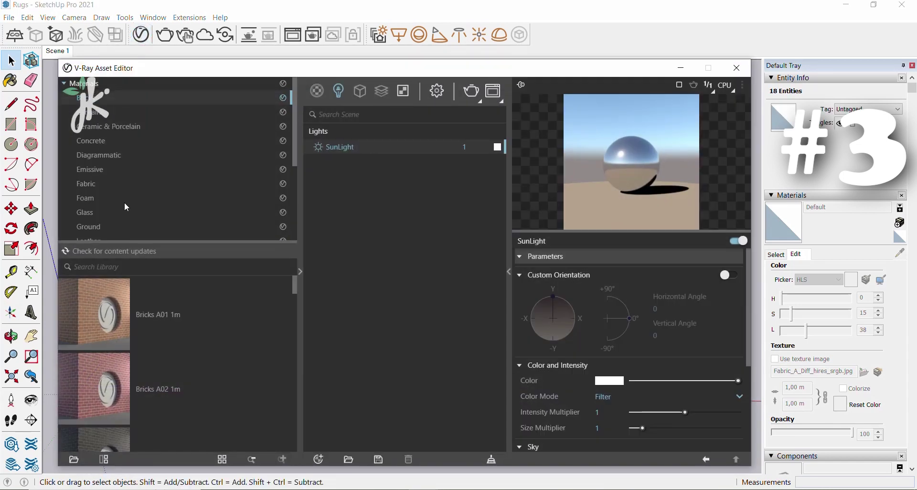
pyautogui.scroll(-3, 125, 203)
pyautogui.click(84, 190)
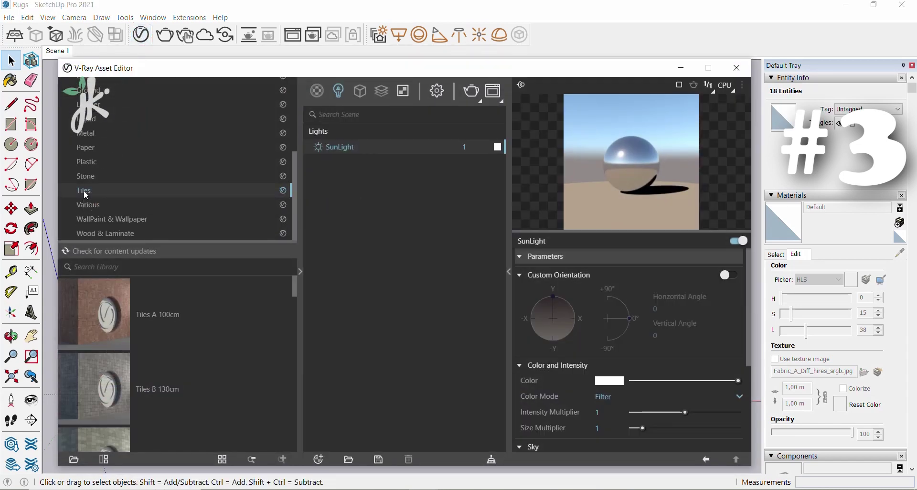
pyautogui.scroll(-5, 170, 385)
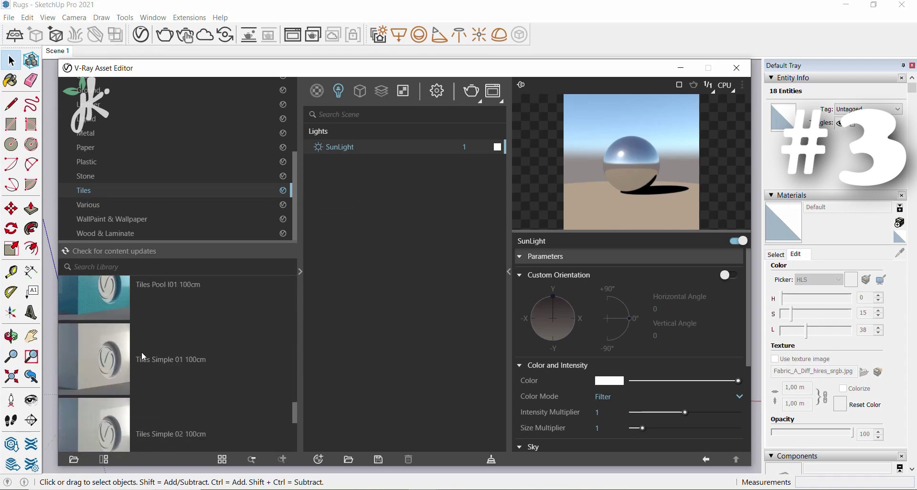
pyautogui.scroll(1, 141, 351)
pyautogui.moveTo(94, 344); pyautogui.dragTo(394, 246)
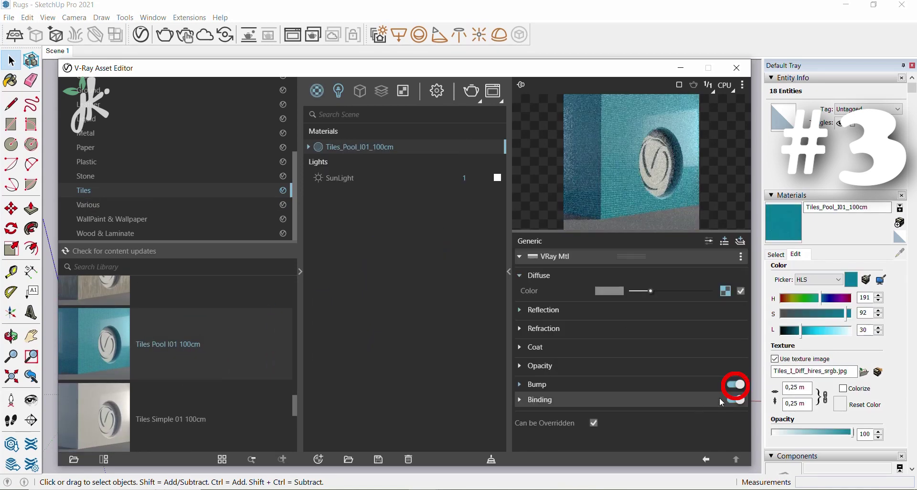
# Turn off bump and set the diffuse Tiles texture to 1 by 5 tiles, colour variance 2.
pyautogui.click(736, 385)
pyautogui.click(726, 291)
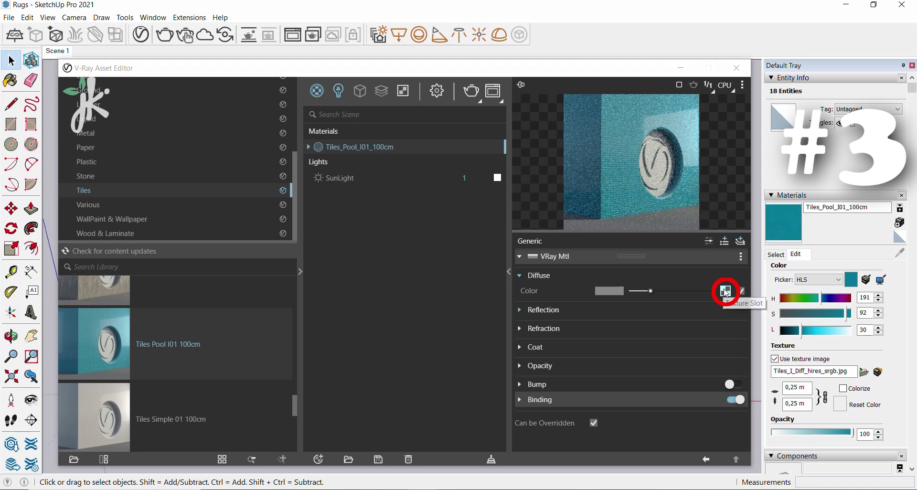
pyautogui.write('1')
pyautogui.press('Tab')
pyautogui.write('5')
pyautogui.press('Return')
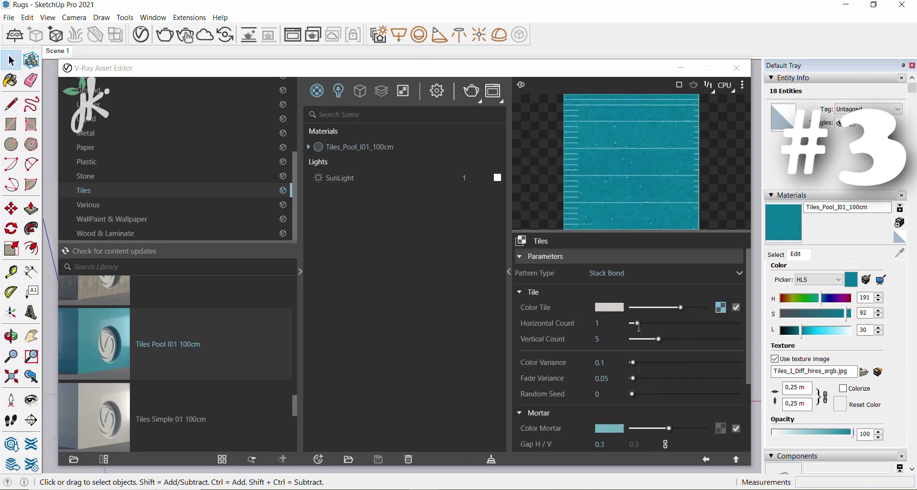
pyautogui.click(601, 363)
pyautogui.write('2')
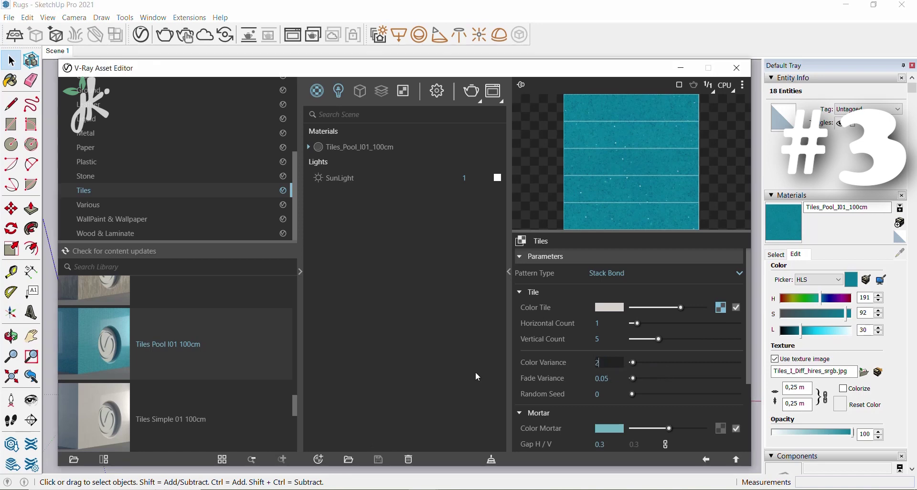
# Make the tile mortar white and choose the Fine Running Bond pattern.
pyautogui.click(609, 429)
pyautogui.moveTo(414, 232)
pyautogui.mouseDown()
pyautogui.moveTo(289, 183)
pyautogui.moveTo(268, 156)
pyautogui.mouseUp()
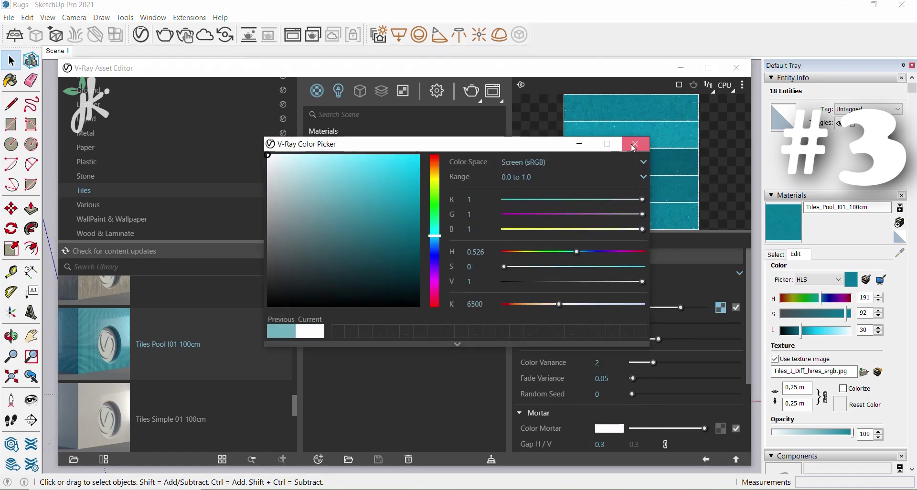
pyautogui.click(636, 144)
pyautogui.click(738, 274)
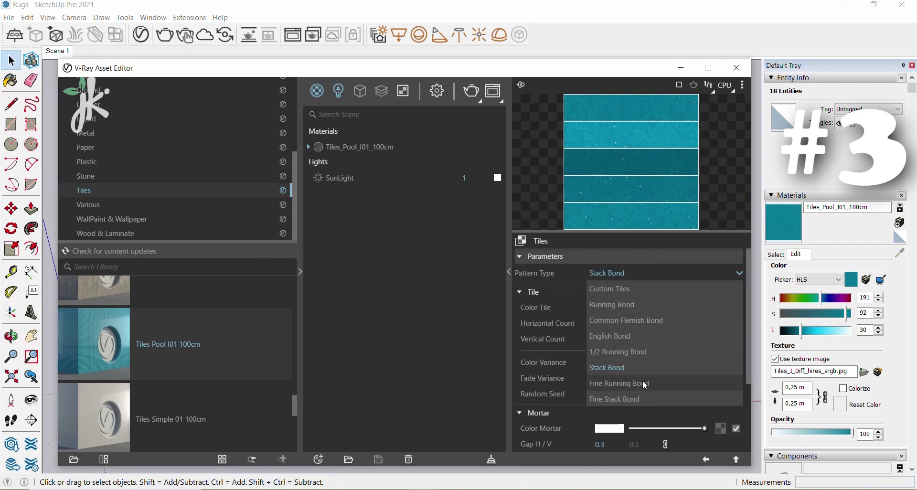
pyautogui.click(645, 384)
pyautogui.click(722, 309)
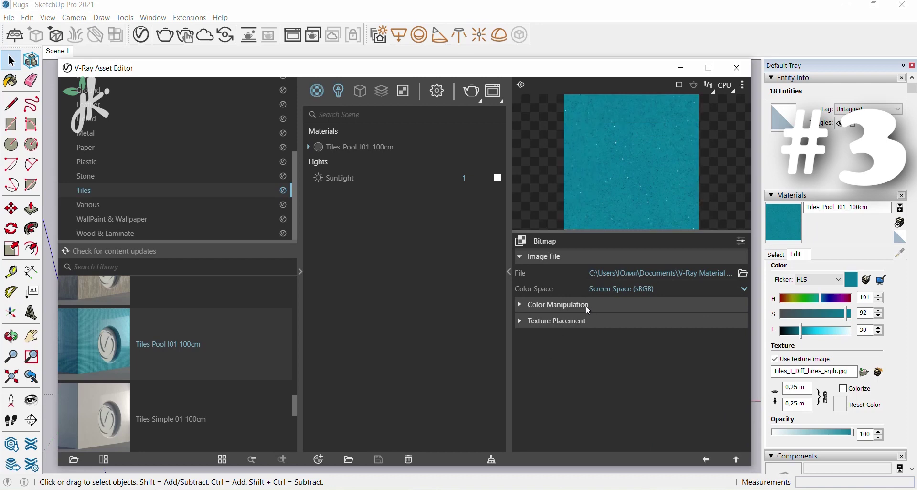
# In the bitmap's Color Manipulation, set Color Gain to black and Color Offset value to 0.85.
pyautogui.click(587, 308)
pyautogui.click(630, 369)
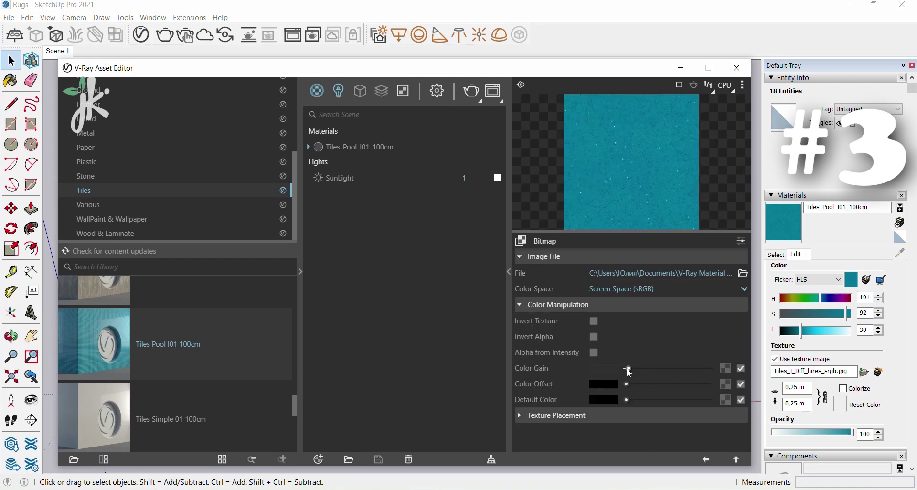
pyautogui.click(605, 384)
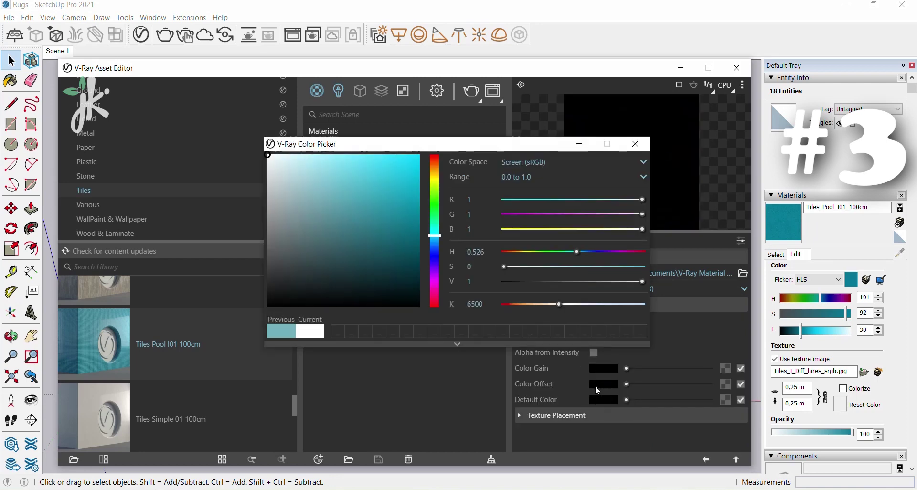
pyautogui.click(614, 282)
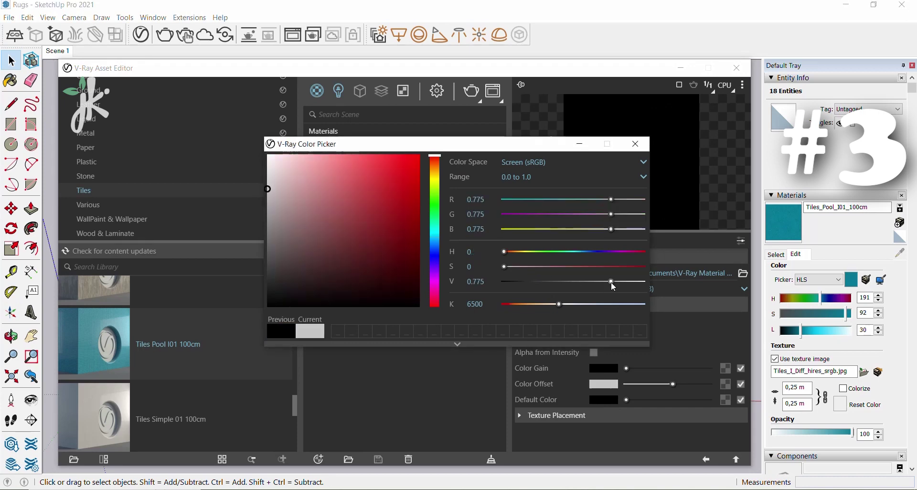
pyautogui.click(480, 282)
pyautogui.press('BackSpace')
pyautogui.press('BackSpace')
pyautogui.press('BackSpace')
pyautogui.write('8')
pyautogui.press('Return')
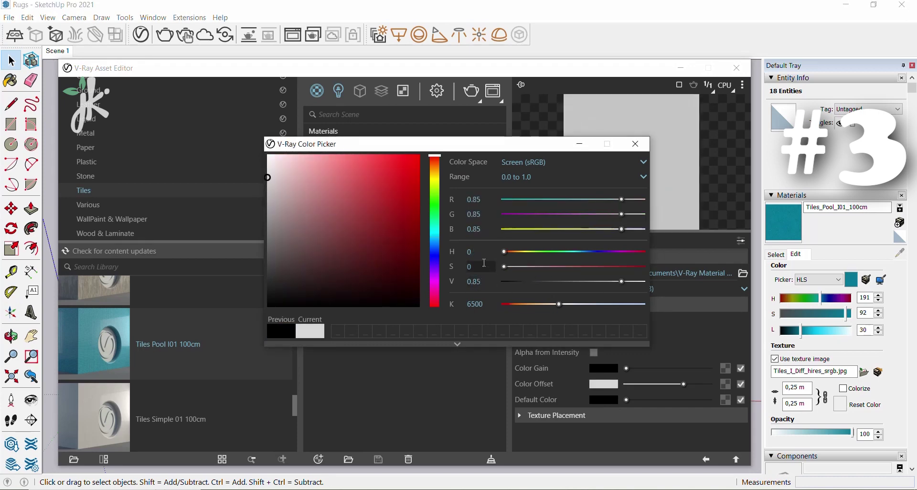
pyautogui.click(635, 144)
pyautogui.click(706, 460)
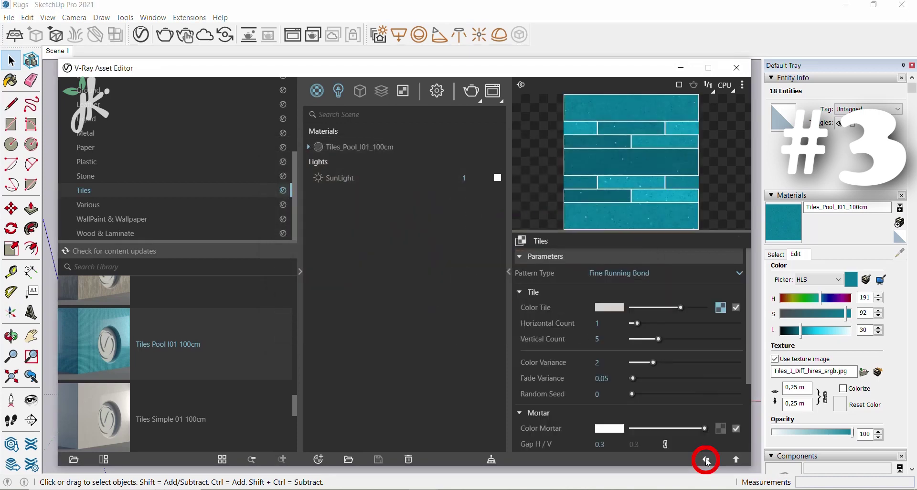
# Rotate the Tiles texture by 90 in its UVW placement settings.
pyautogui.scroll(-2, 703, 437)
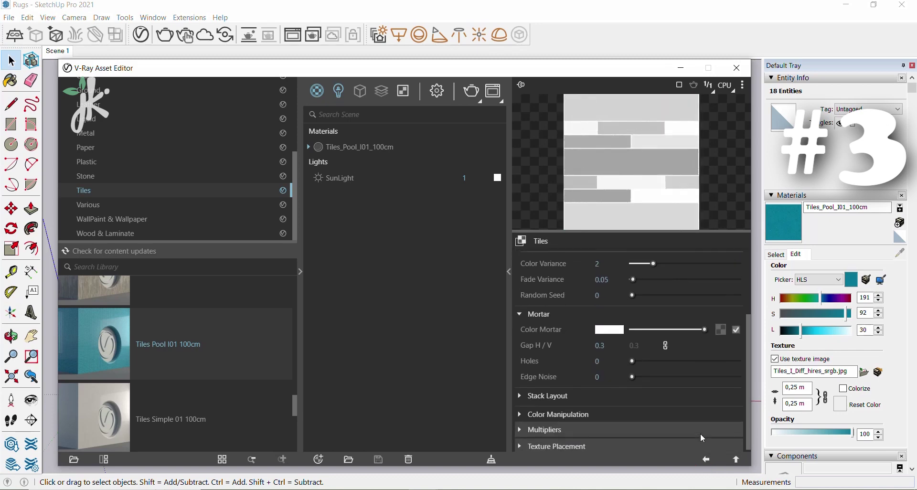
pyautogui.click(577, 446)
pyautogui.scroll(-2, 621, 430)
pyautogui.click(736, 444)
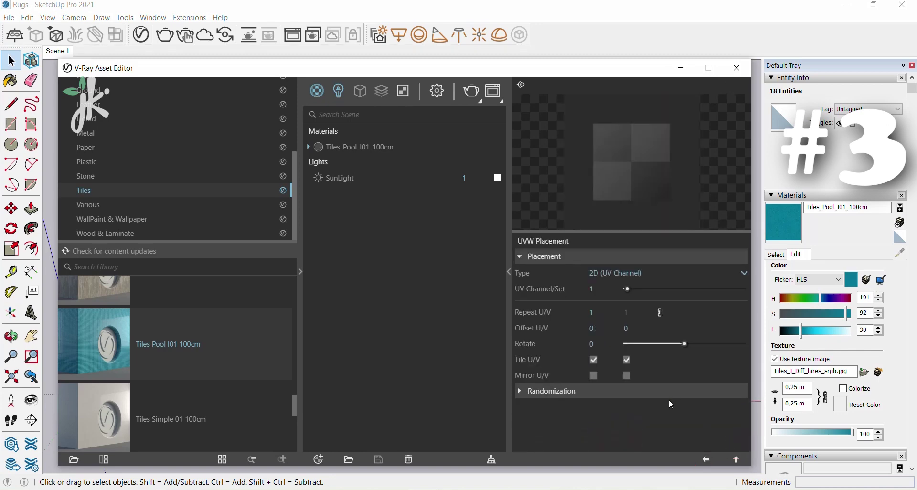
pyautogui.click(591, 344)
pyautogui.write('90')
pyautogui.press('Return')
# Paint the rug plane with the Tiles_Pool_I01_100cm material.
pyautogui.click(706, 460)
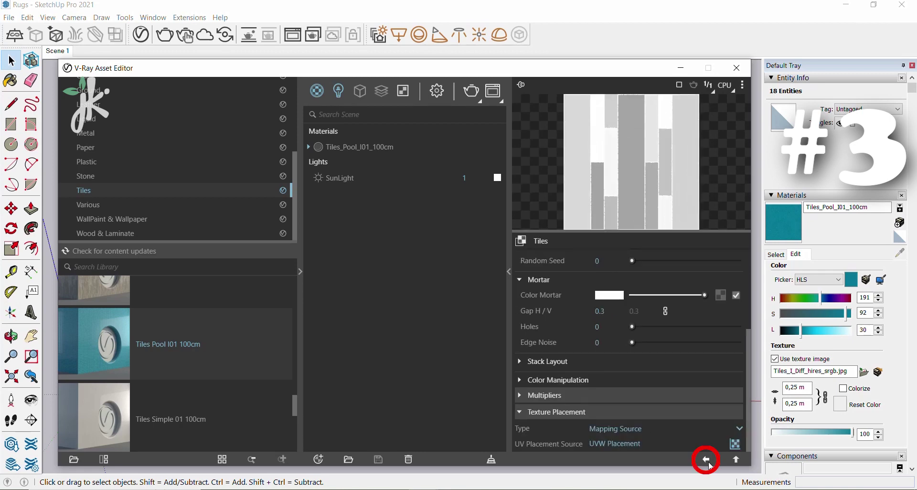
pyautogui.click(706, 459)
pyautogui.click(10, 81)
pyautogui.click(382, 316)
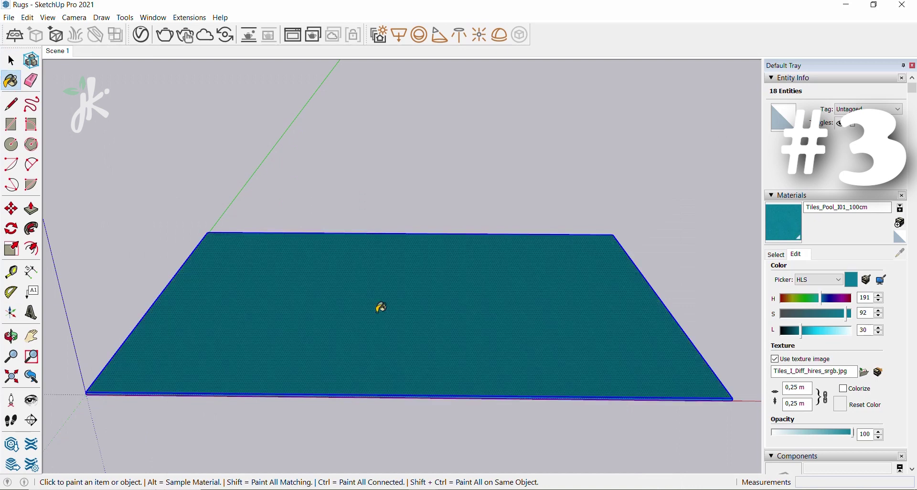
# Set the pool tile texture size to 3 m and group the rug's face and edges.
pyautogui.doubleClick(793, 387)
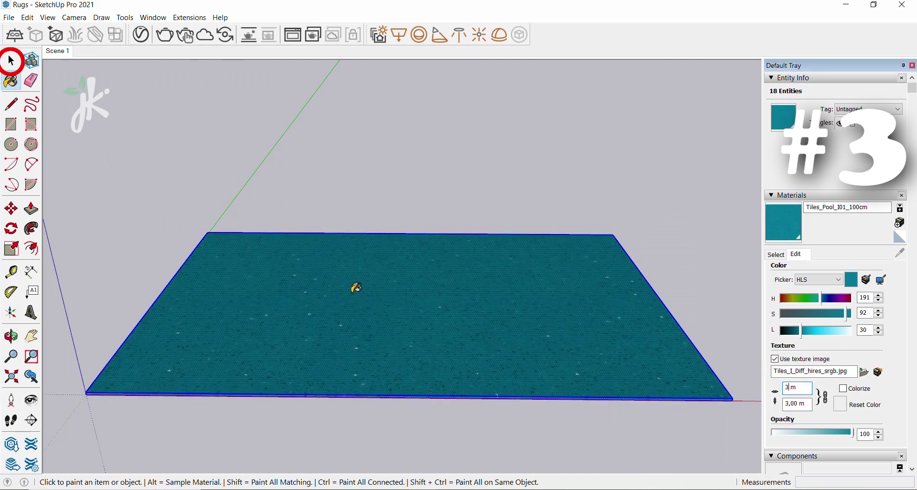
pyautogui.click(11, 60)
pyautogui.doubleClick(329, 309)
pyautogui.rightClick(329, 301)
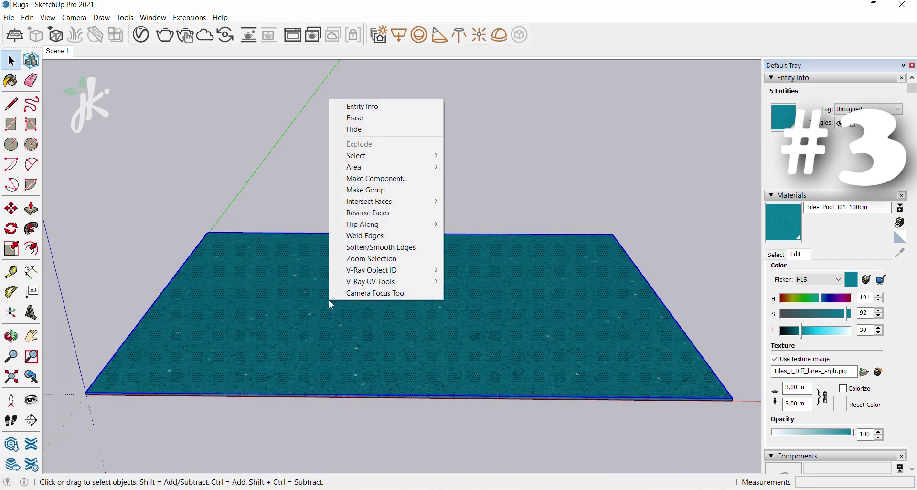
pyautogui.click(374, 191)
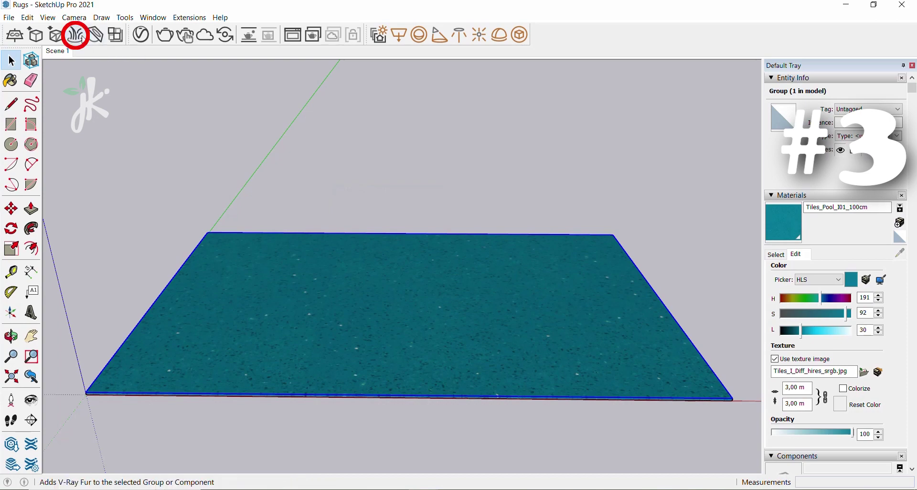
# In the V-Ray Fur geometry, set count 15, length 3 and thickness 0.15.
pyautogui.click(143, 35)
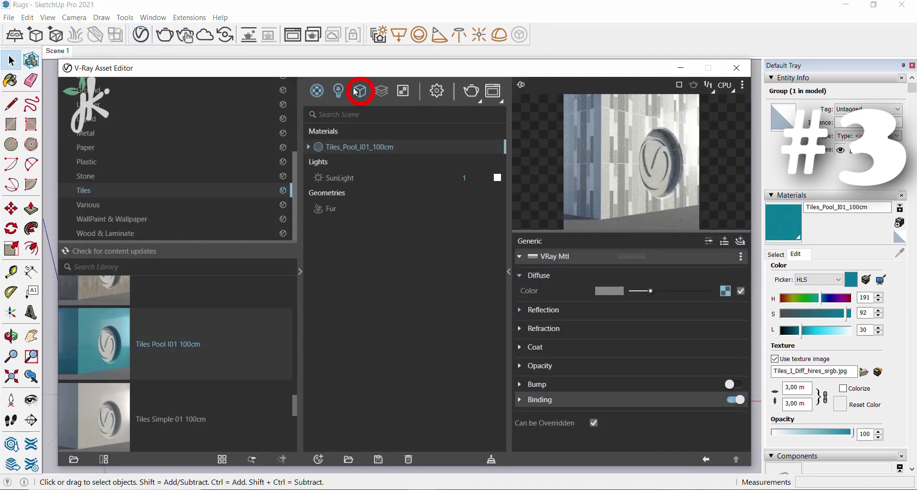
pyautogui.click(356, 91)
pyautogui.click(329, 147)
pyautogui.click(595, 289)
pyautogui.write('1')
pyautogui.press('Tab')
pyautogui.write('5')
pyautogui.press('Return')
# Set the fur taper to 0.3, gravity to -2.3 and bend to 0.3.
pyautogui.click(603, 362)
pyautogui.write('0.3')
pyautogui.press('Return')
pyautogui.click(601, 377)
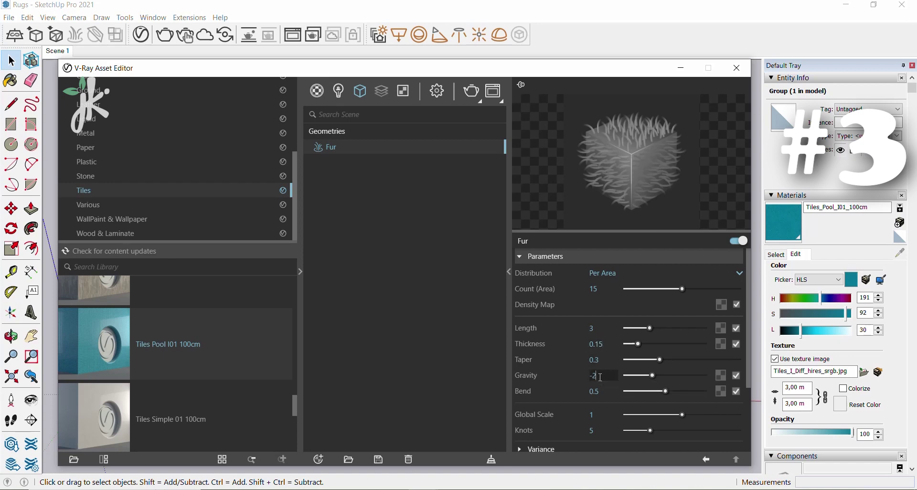
pyautogui.press('Return')
pyautogui.write('0.3')
pyautogui.press('Return')
pyautogui.click(319, 94)
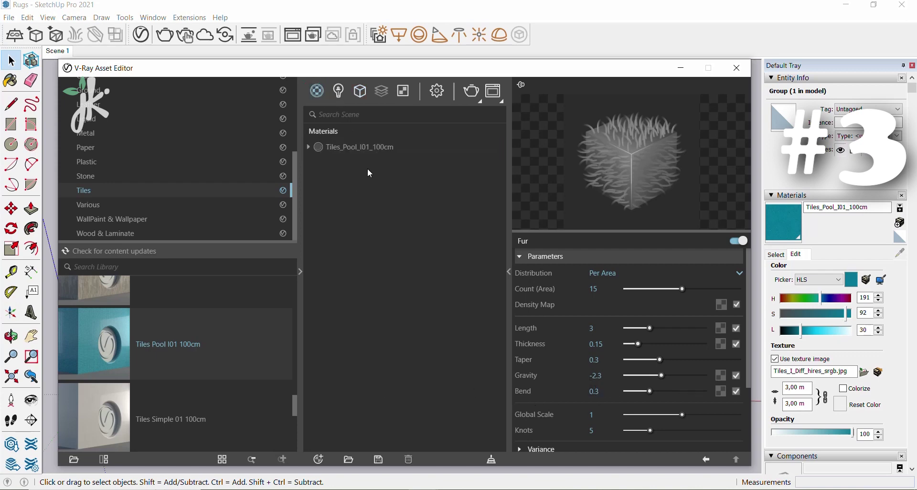
pyautogui.click(369, 147)
# Paste the copied Tiles texture into the Fur Length map slot.
pyautogui.rightClick(726, 292)
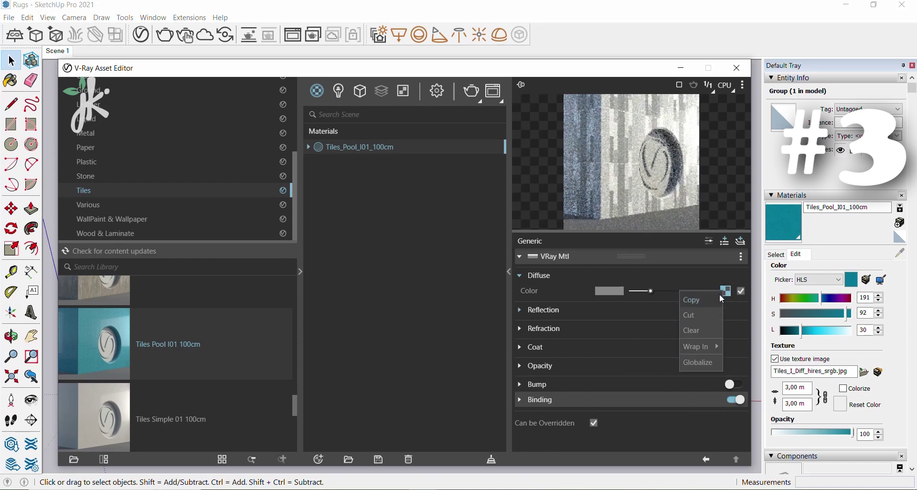
pyautogui.press('Escape')
pyautogui.click(360, 91)
pyautogui.click(345, 152)
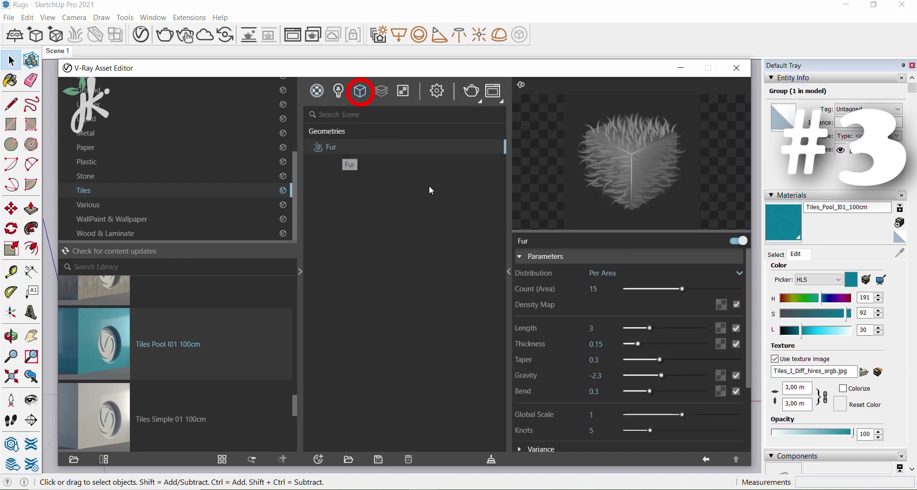
pyautogui.rightClick(720, 328)
pyautogui.click(710, 332)
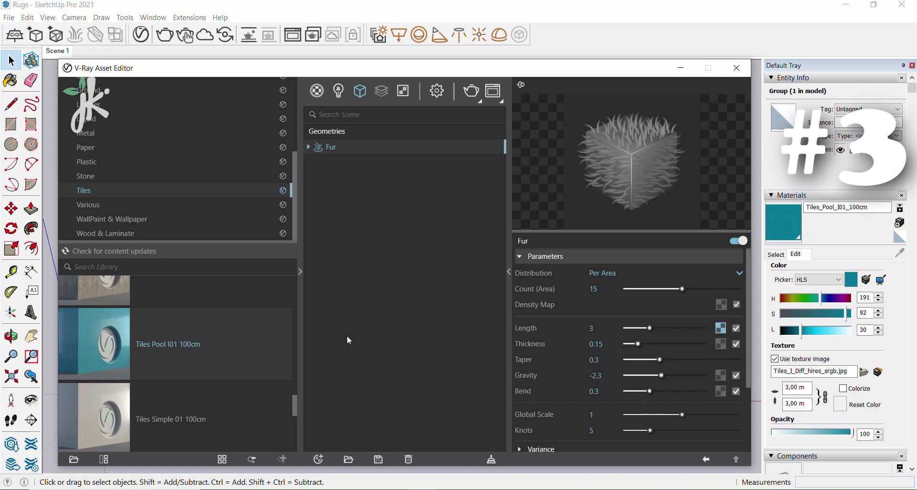
pyautogui.click(720, 328)
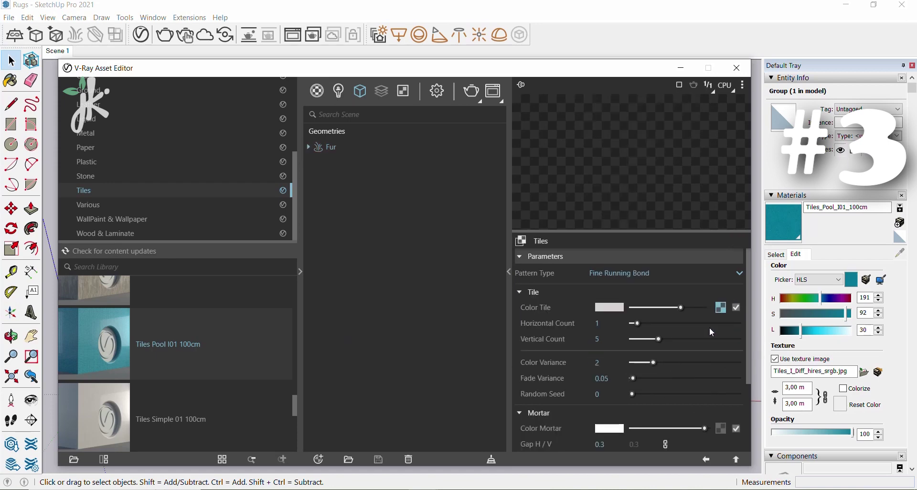
# Set the Tiles map's colour variance to 1 and mortar brightness to 0.95.
pyautogui.click(597, 363)
pyautogui.write('1')
pyautogui.press('Return')
pyautogui.scroll(-2, 597, 387)
pyautogui.click(610, 371)
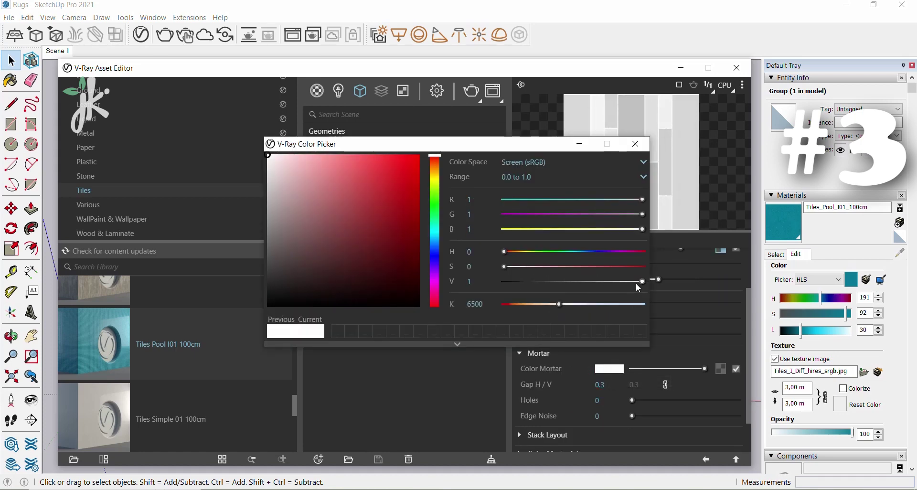
pyautogui.moveTo(641, 282); pyautogui.dragTo(634, 282)
pyautogui.moveTo(489, 279); pyautogui.dragTo(478, 279)
pyautogui.write('5')
pyautogui.press('Return')
pyautogui.click(636, 144)
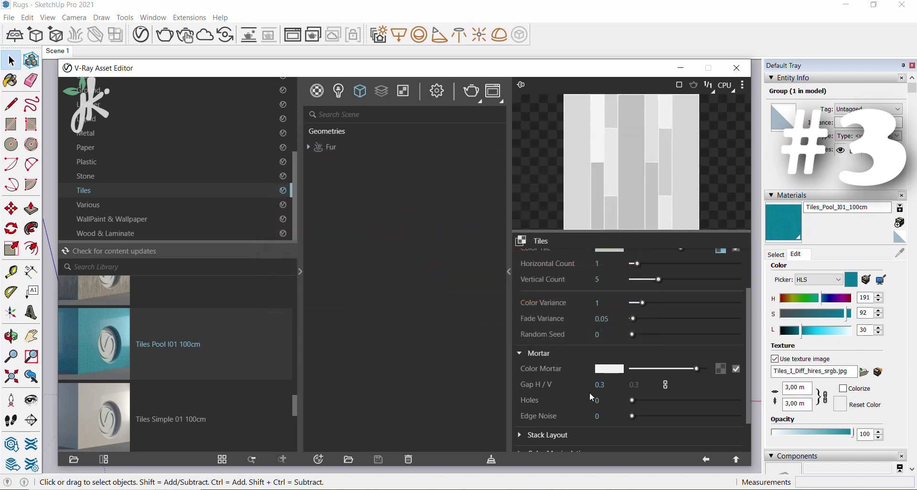
# Invert the Tiles texture colours under Color Manipulation and return to the Fur settings.
pyautogui.scroll(-2, 575, 422)
pyautogui.click(573, 411)
pyautogui.scroll(-3, 597, 392)
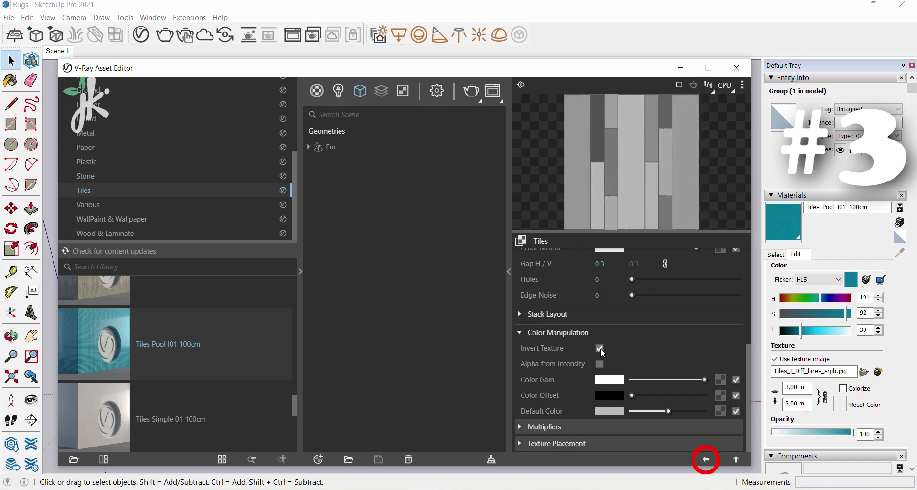
pyautogui.click(707, 460)
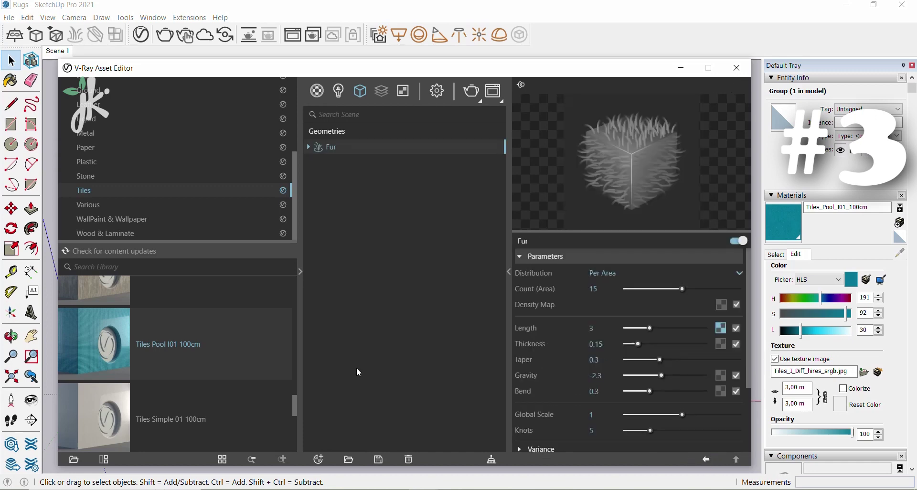
# Hide the V-Ray Asset Editor and make the rug plane a group.
pyautogui.click(680, 68)
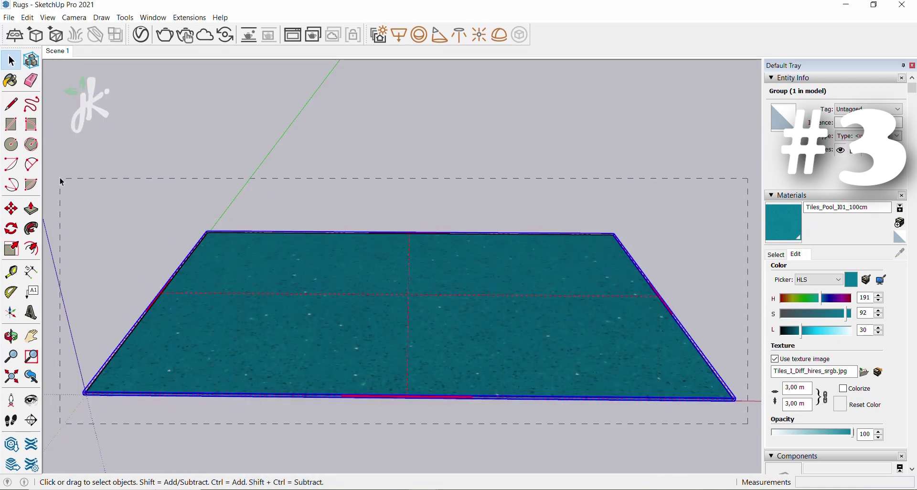
pyautogui.rightClick(313, 257)
pyautogui.click(357, 354)
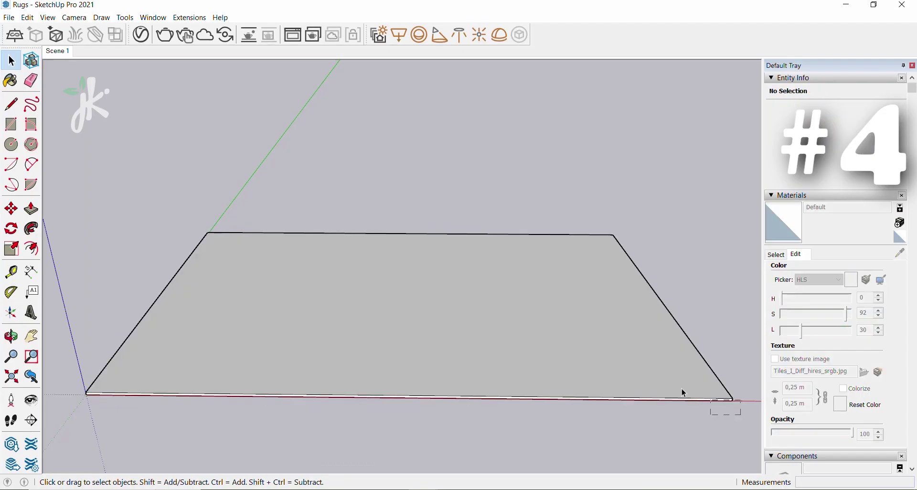
# Select the new plane and add Carpet_A02_100cm from the Fabric library to the scene.
pyautogui.moveTo(740, 413); pyautogui.dragTo(70, 193)
pyautogui.click(141, 34)
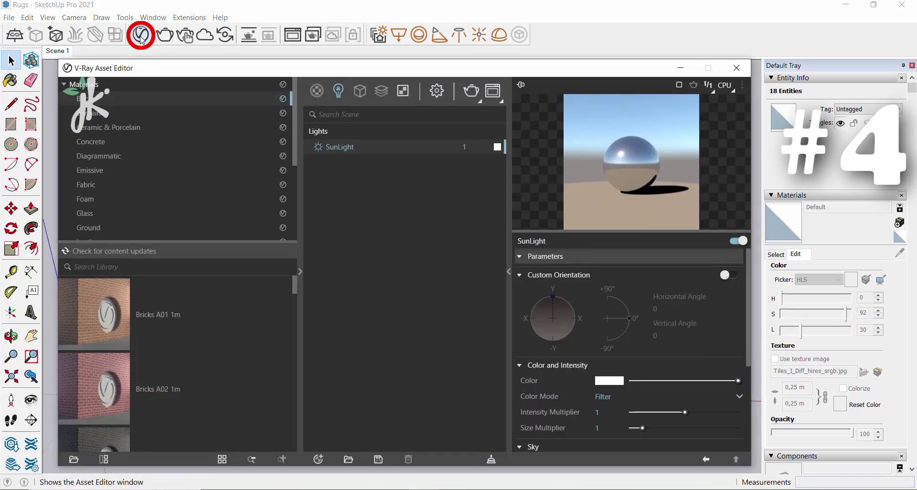
pyautogui.click(86, 185)
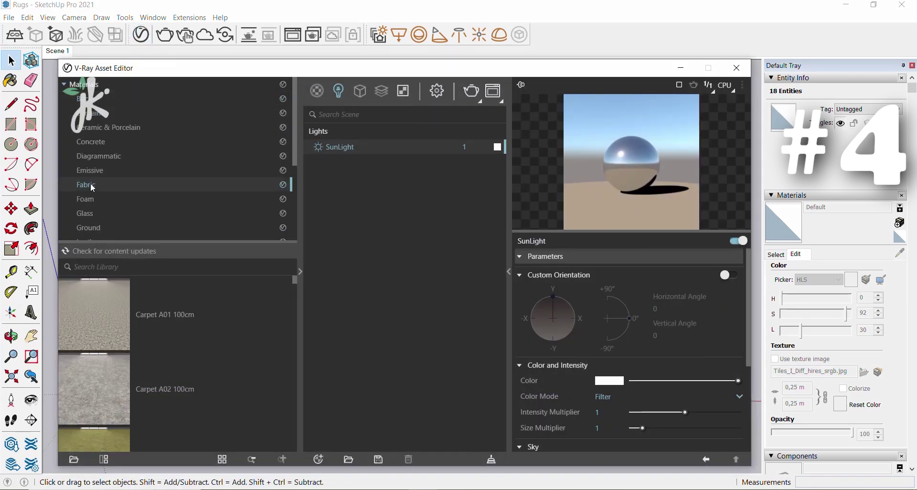
pyautogui.moveTo(97, 391); pyautogui.dragTo(385, 266)
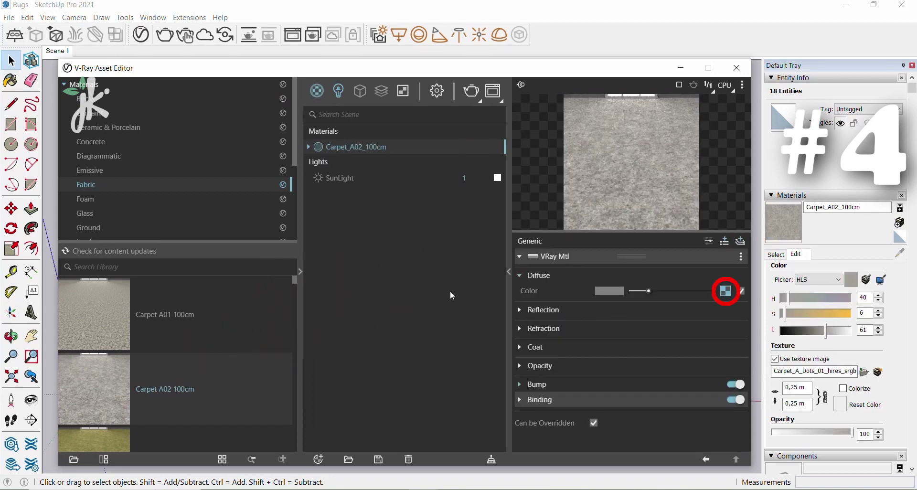
pyautogui.click(725, 291)
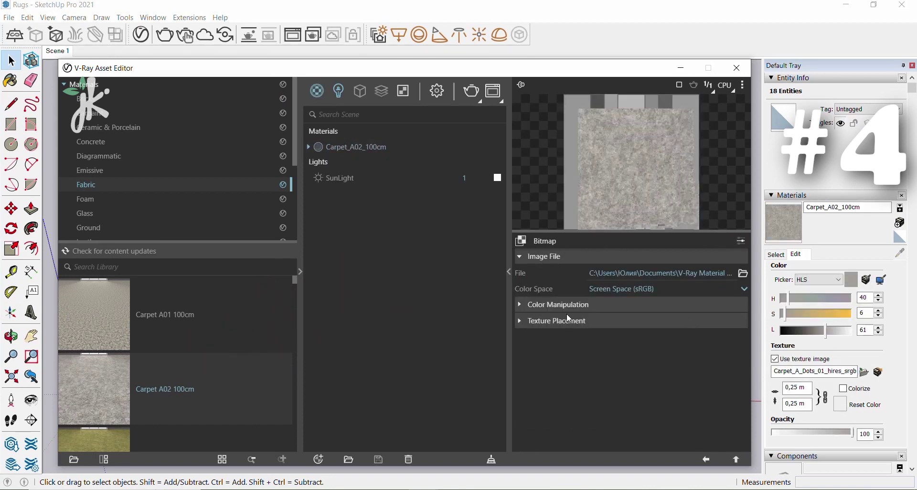
# Give the carpet bitmap a grey colour offset of 0.675, then hide the asset editor.
pyautogui.click(554, 304)
pyautogui.click(614, 390)
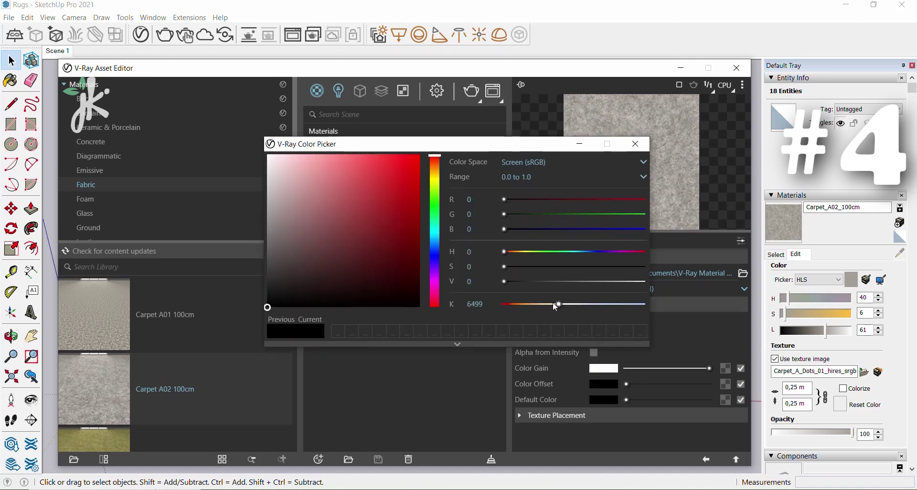
pyautogui.moveTo(585, 282); pyautogui.dragTo(601, 282)
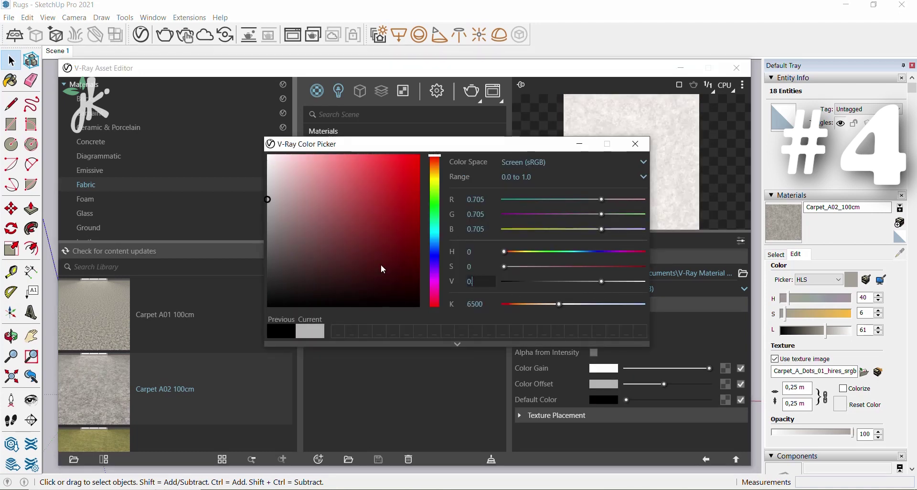
pyautogui.press('Return')
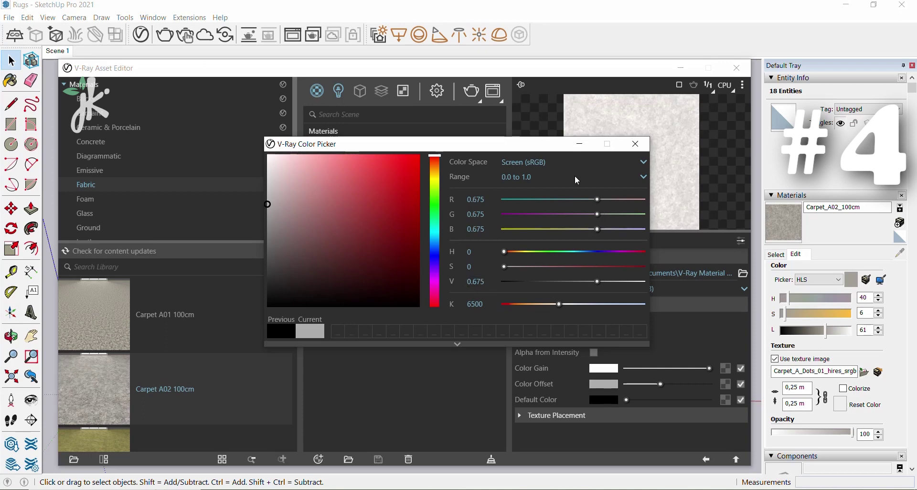
pyautogui.click(635, 144)
pyautogui.click(706, 459)
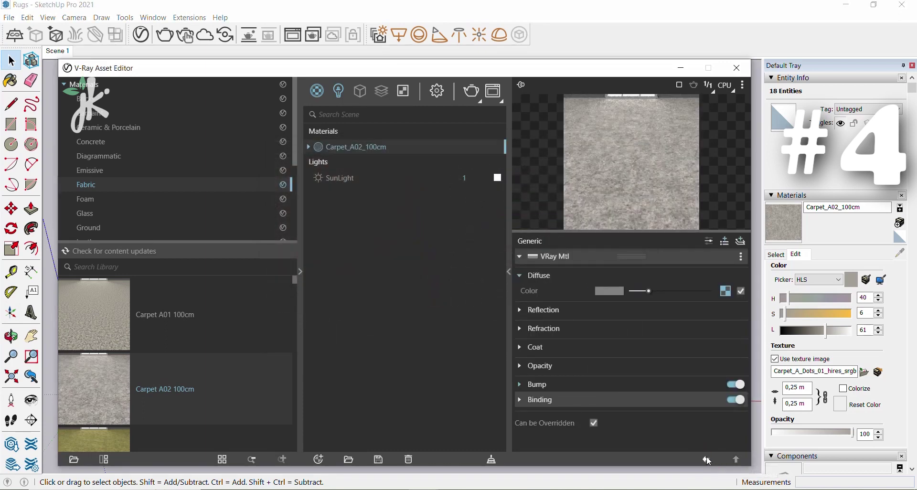
pyautogui.click(681, 68)
pyautogui.doubleClick(797, 386)
# Set the carpet texture width to 1 m and paint the plane with it.
pyautogui.write('1')
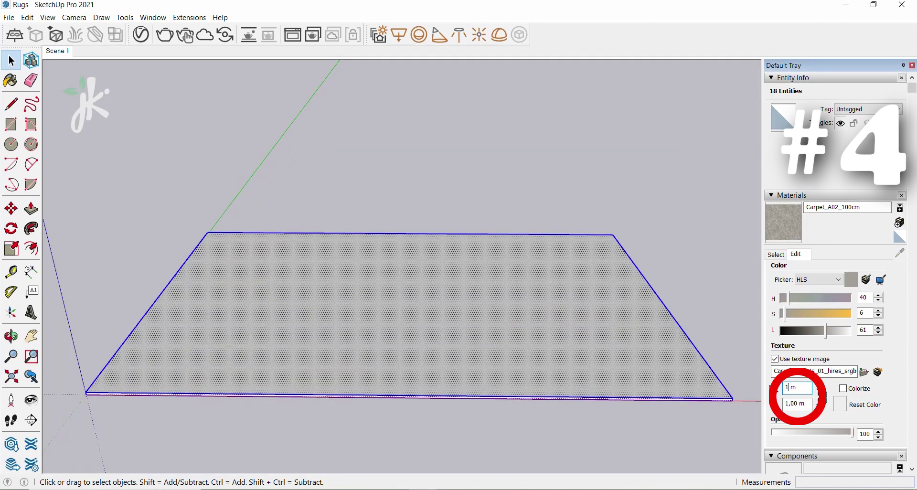
pyautogui.click(11, 80)
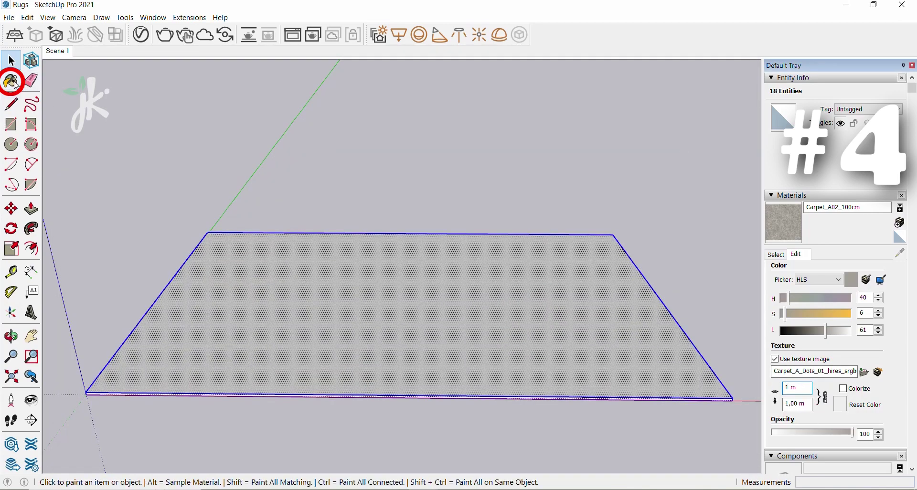
pyautogui.click(330, 285)
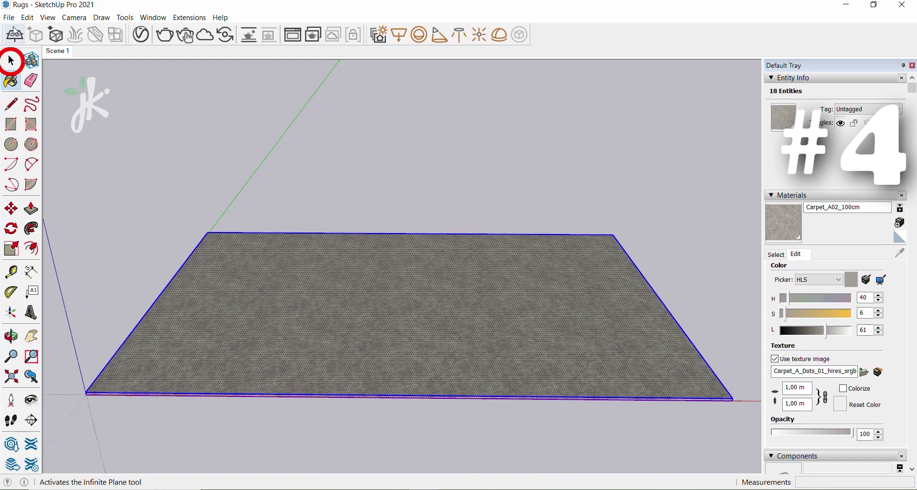
# Group the carpet plane and add V-Ray Fur to it.
pyautogui.click(11, 60)
pyautogui.click(348, 309)
pyautogui.doubleClick(329, 314)
pyautogui.rightClick(316, 301)
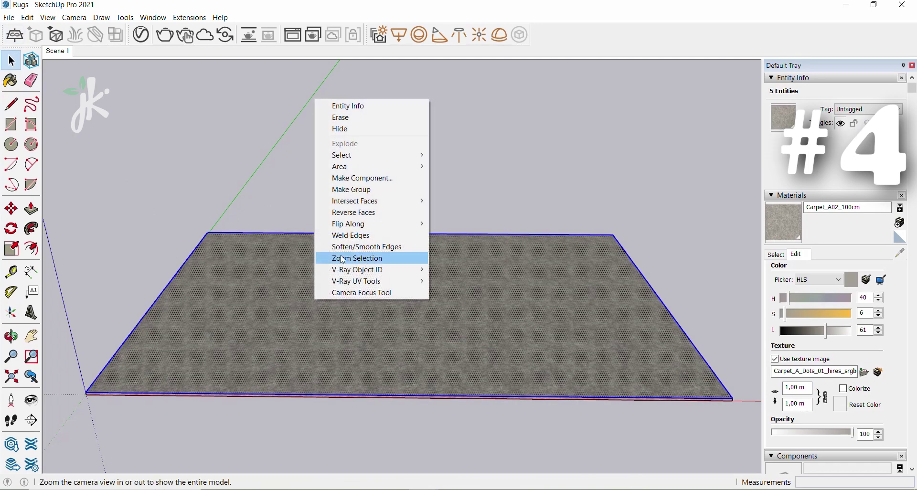
pyautogui.click(360, 191)
pyautogui.click(76, 34)
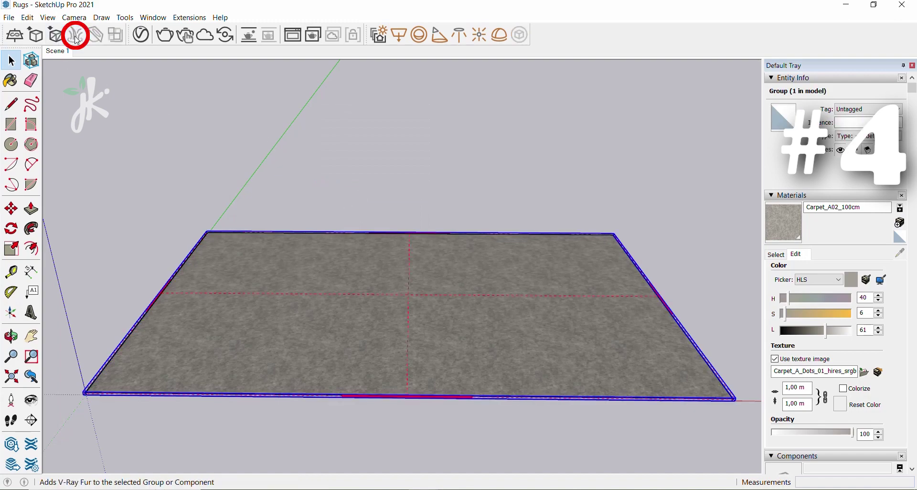
pyautogui.click(142, 35)
# Set the carpet fur count to 5, length to 3 and thickness to 0.15.
pyautogui.click(360, 92)
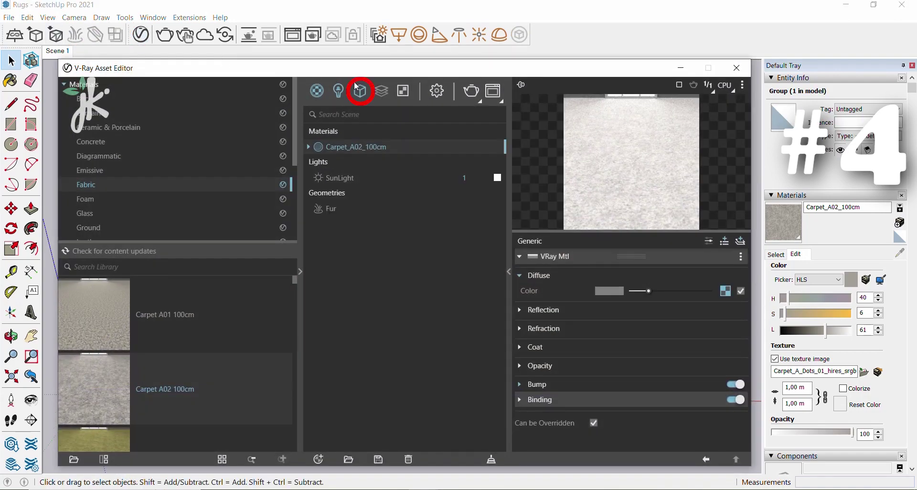
pyautogui.click(337, 152)
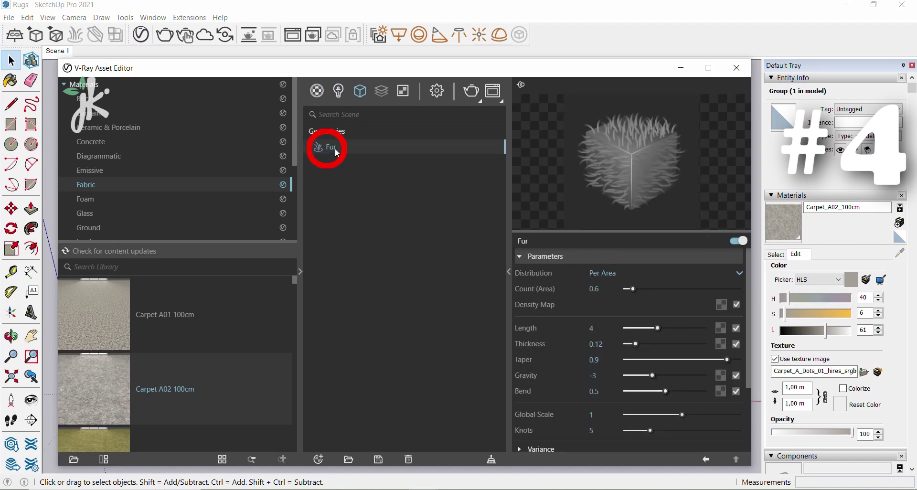
pyautogui.click(592, 289)
pyautogui.write('5')
pyautogui.click(593, 328)
pyautogui.write('3')
pyautogui.press('Return')
pyautogui.click(603, 344)
pyautogui.write('0.15')
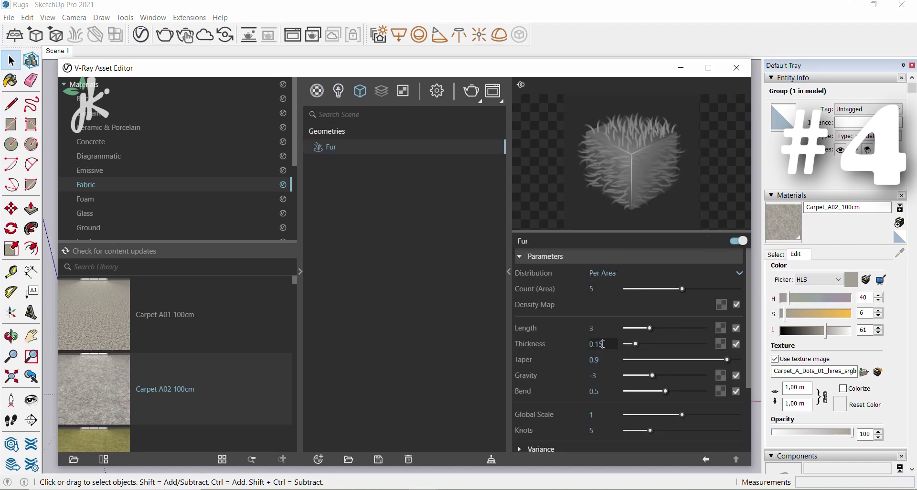
# Set the fur gravity to 2 and knots to 8.
pyautogui.click(602, 375)
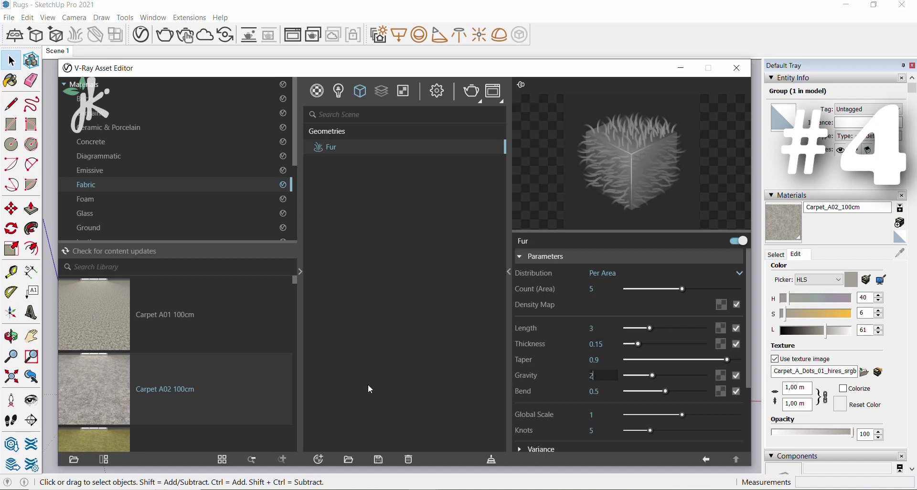
pyautogui.press('Return')
pyautogui.click(592, 431)
pyautogui.write('8')
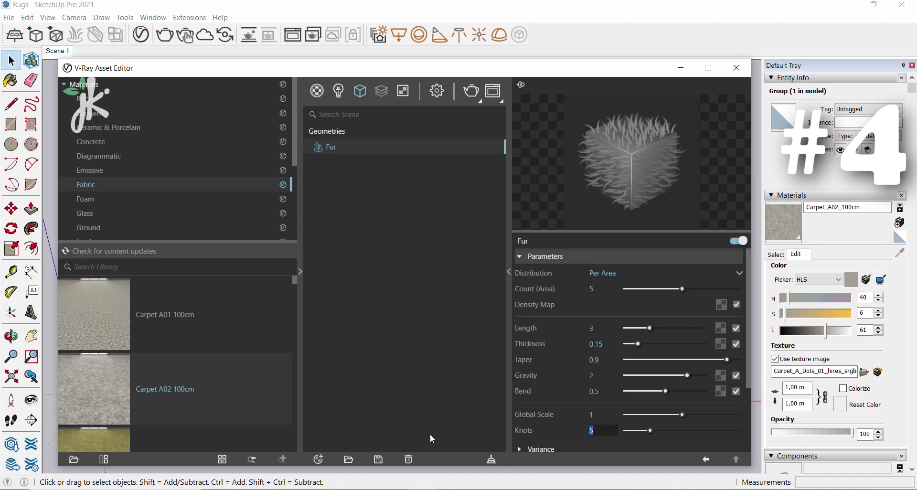
pyautogui.press('Return')
# Enable fur curl with radius 0.6, radius variation 0.6 and 6 curls.
pyautogui.scroll(-3, 555, 382)
pyautogui.click(567, 377)
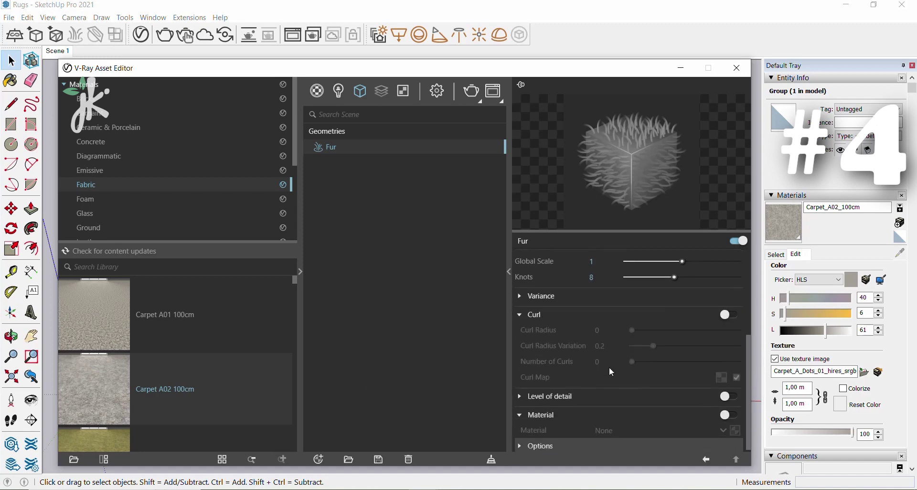
pyautogui.click(732, 312)
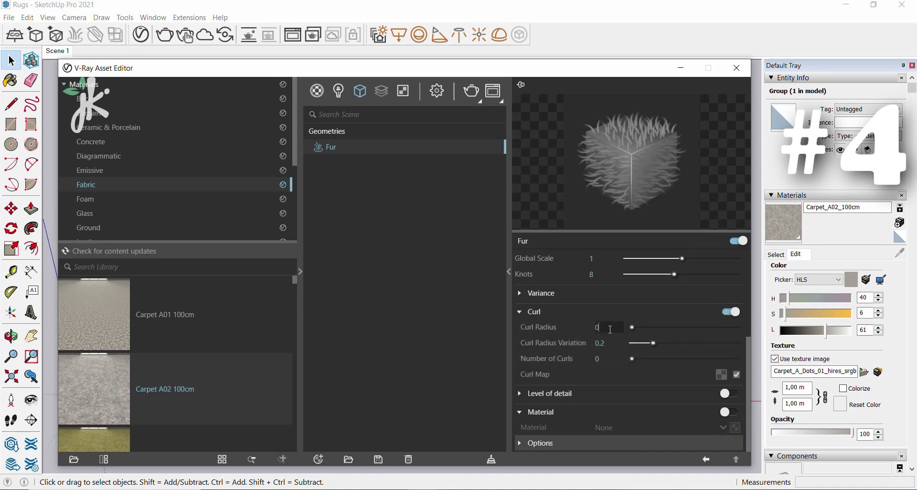
pyautogui.press('Tab')
pyautogui.write('0.6')
pyautogui.press('Return')
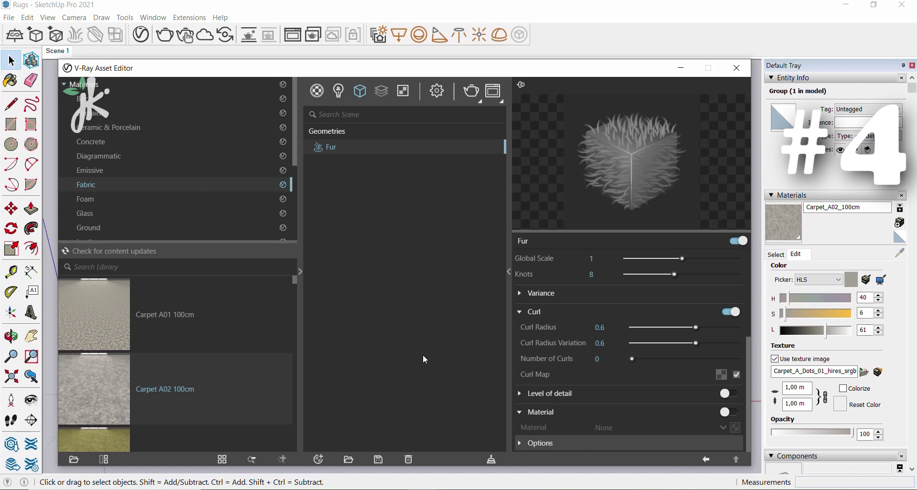
pyautogui.click(586, 359)
pyautogui.write('6')
pyautogui.press('Return')
pyautogui.click(540, 314)
pyautogui.scroll(2, 730, 349)
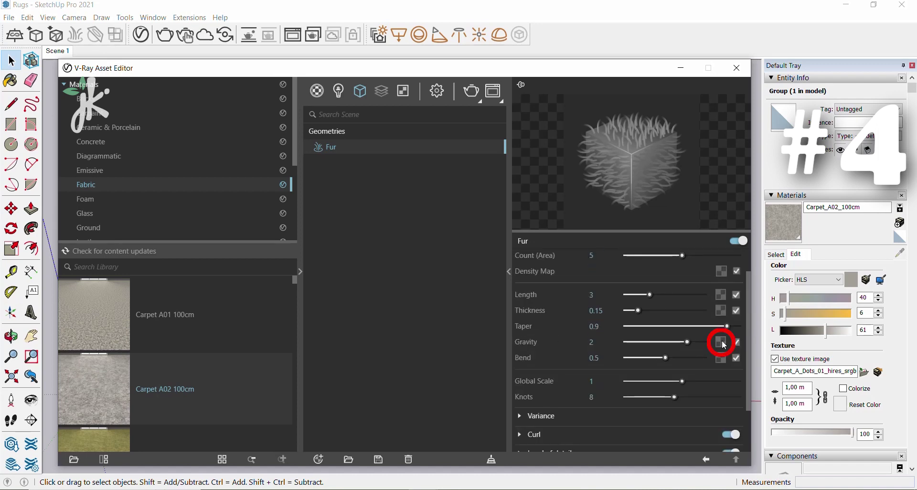
# Drive the fur gravity with a Noise A map of amplitude 10 and frequency 2.
pyautogui.click(722, 343)
pyautogui.scroll(-4, 710, 311)
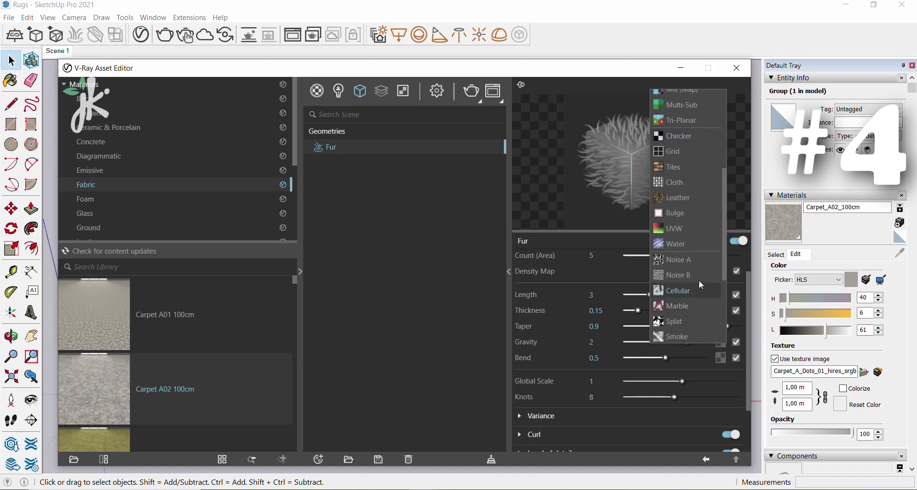
pyautogui.click(692, 260)
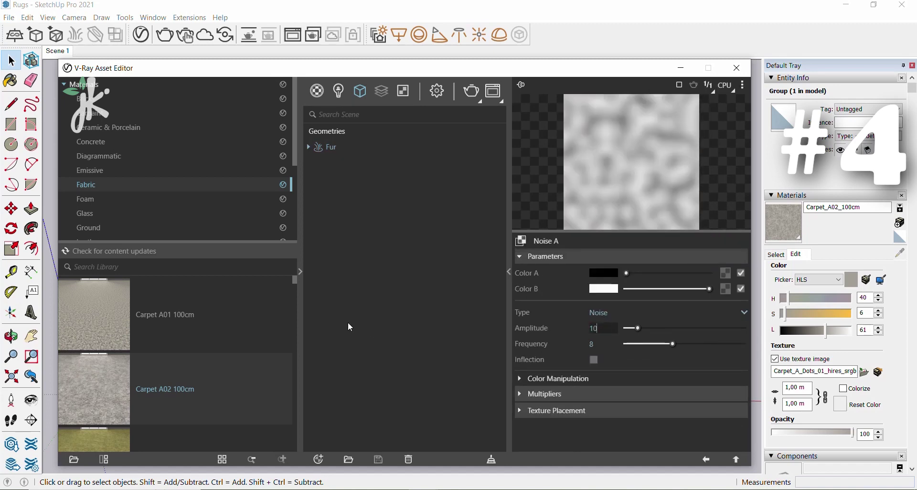
pyautogui.click(707, 460)
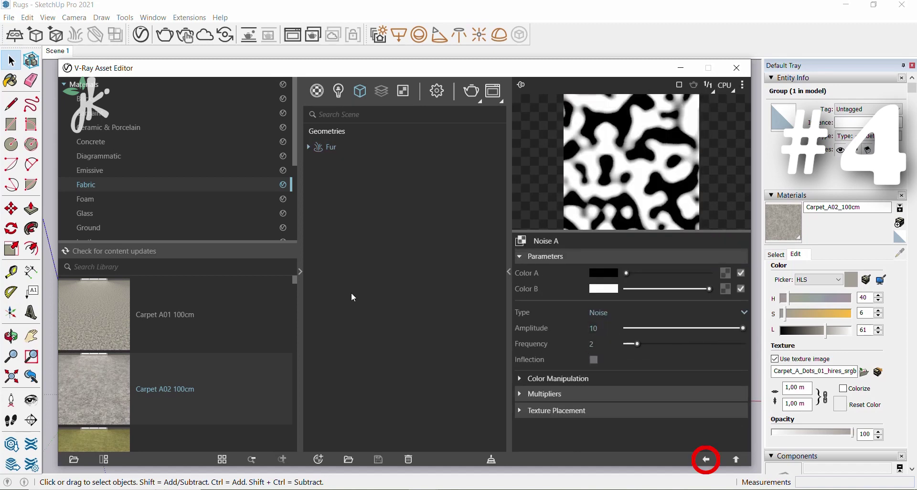
pyautogui.click(681, 68)
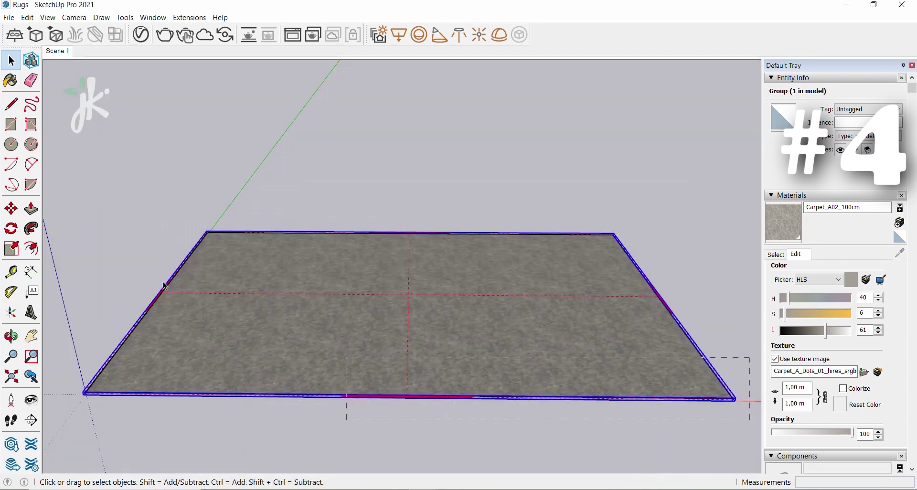
# Select all the carpet geometry and make it a group.
pyautogui.moveTo(77, 195); pyautogui.dragTo(76, 193)
pyautogui.rightClick(259, 253)
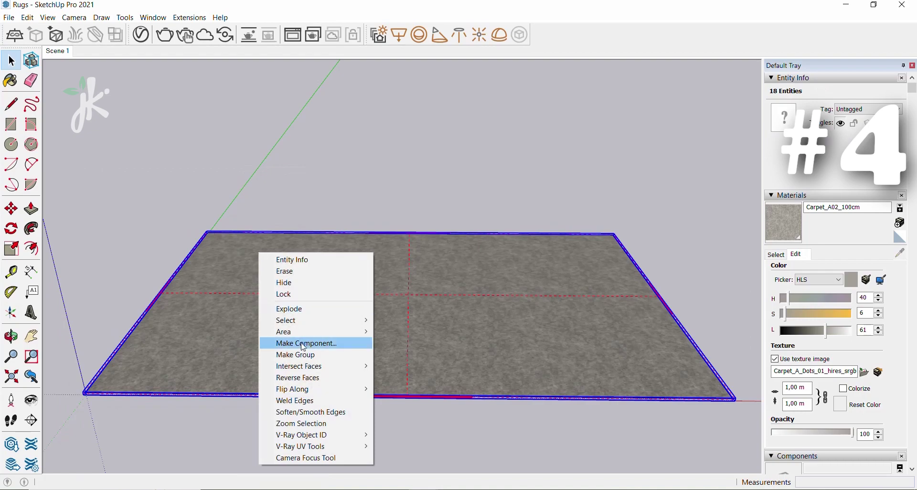
pyautogui.click(305, 360)
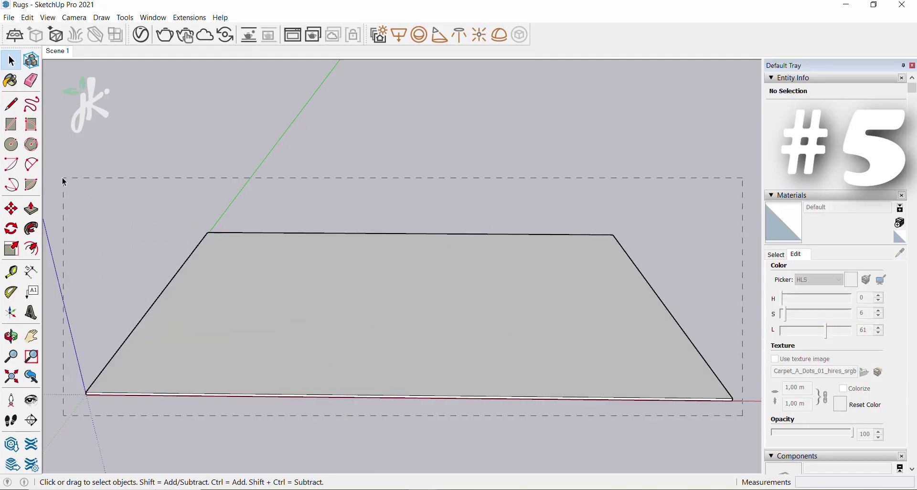
# Select the new rug plane and add Fabric E03 20cm from the V-Ray Fabric library.
pyautogui.moveTo(64, 182); pyautogui.dragTo(60, 176)
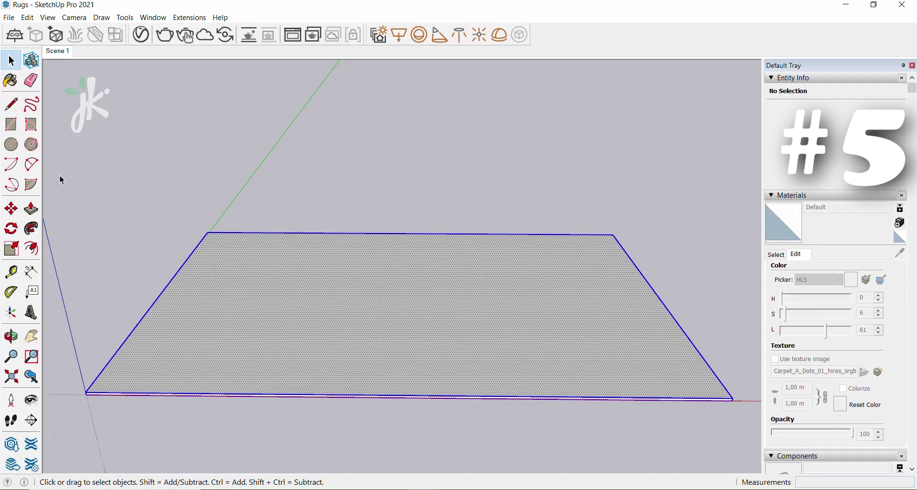
pyautogui.click(141, 34)
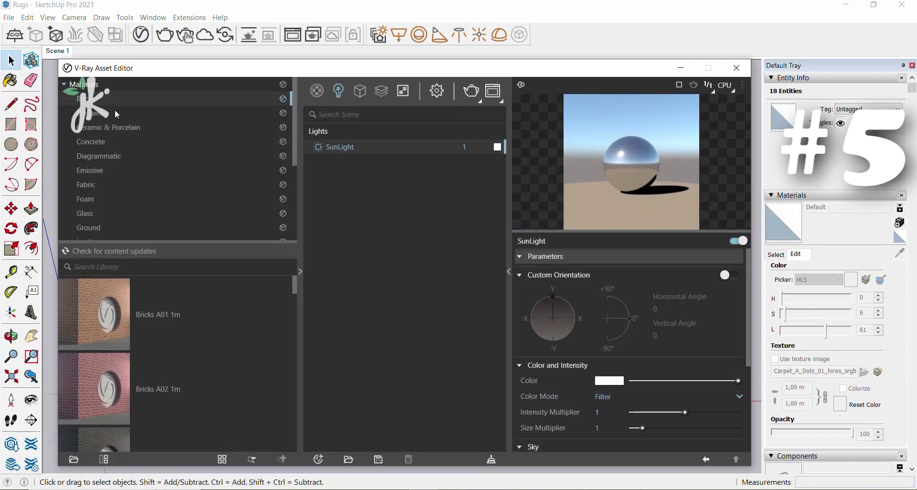
pyautogui.click(86, 188)
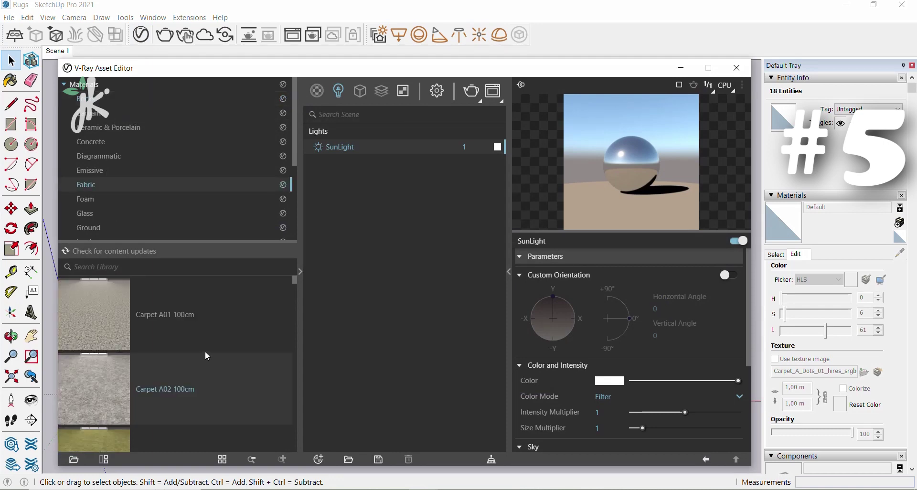
pyautogui.scroll(-10, 235, 382)
pyautogui.moveTo(95, 335); pyautogui.dragTo(393, 276)
# Colour-correct the fabric's diffuse texture to hue 15, saturation 10 and brightness 0.6.
pyautogui.click(721, 289)
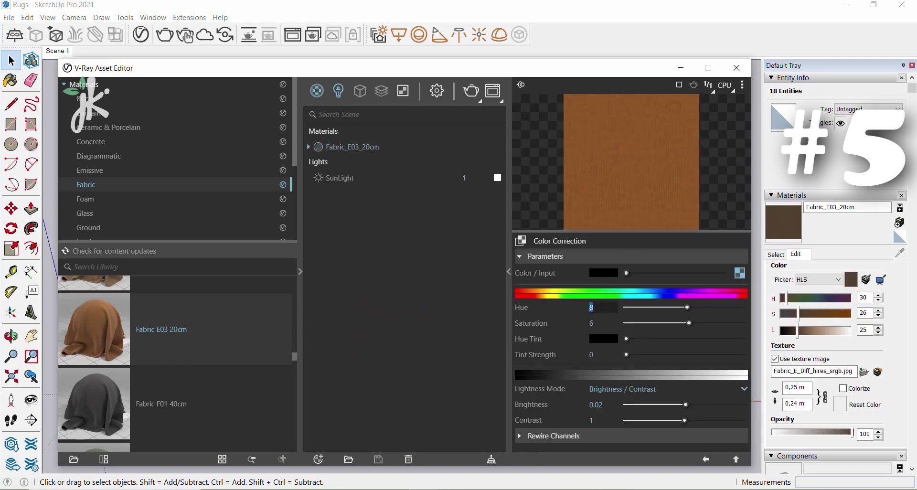
pyautogui.write('15')
pyautogui.press('Return')
pyautogui.click(596, 321)
pyautogui.write('10')
pyautogui.press('Return')
pyautogui.press('Tab')
pyautogui.write('0')
pyautogui.press('Return')
pyautogui.click(701, 452)
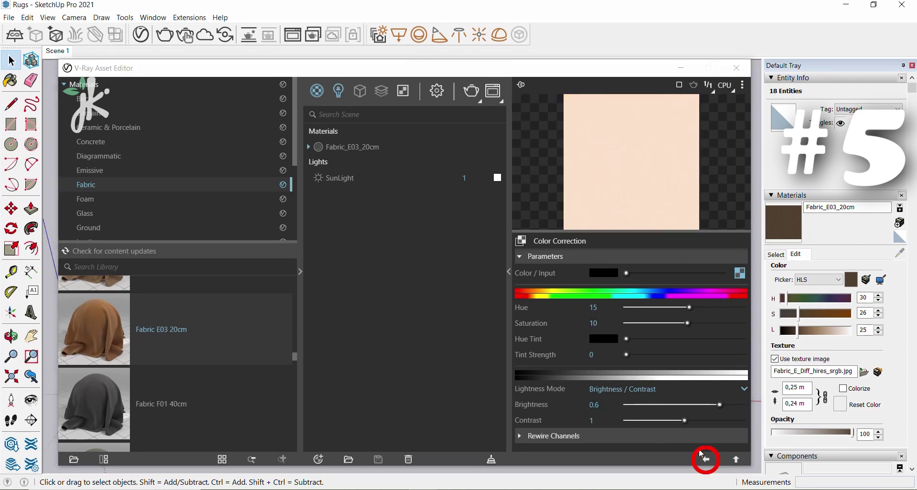
pyautogui.click(706, 460)
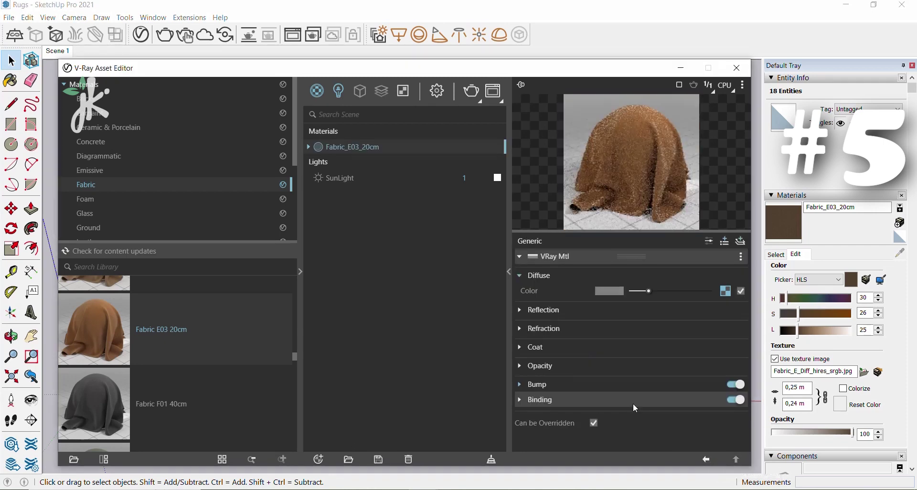
pyautogui.click(681, 68)
# Paint the rug plane with Fabric_E03_20cm and make the face a group.
pyautogui.press('b')
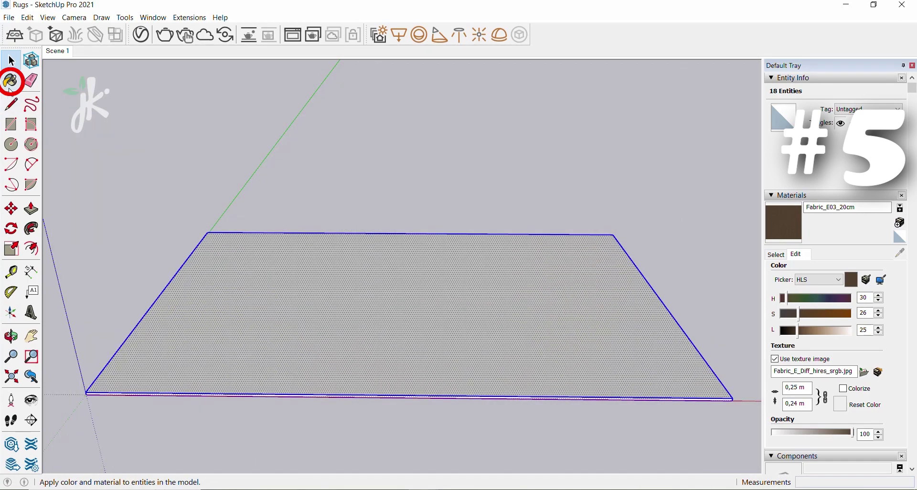
pyautogui.click(419, 290)
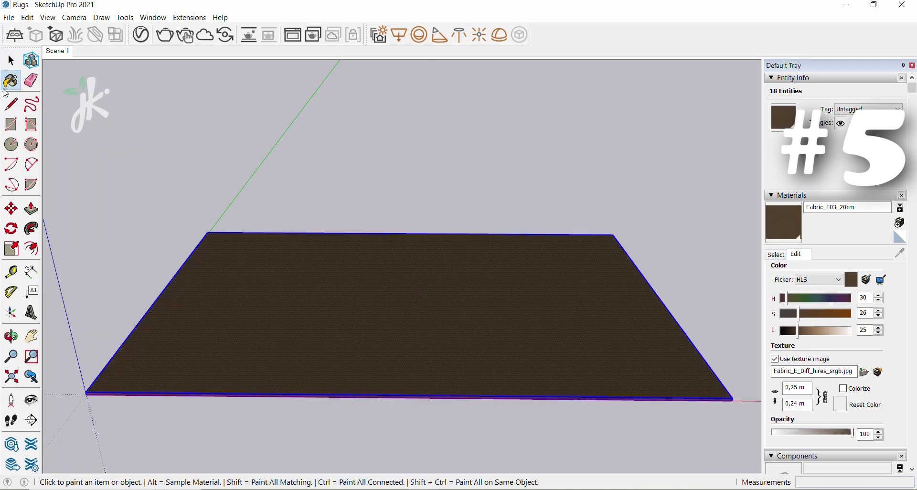
pyautogui.click(11, 62)
pyautogui.click(277, 334)
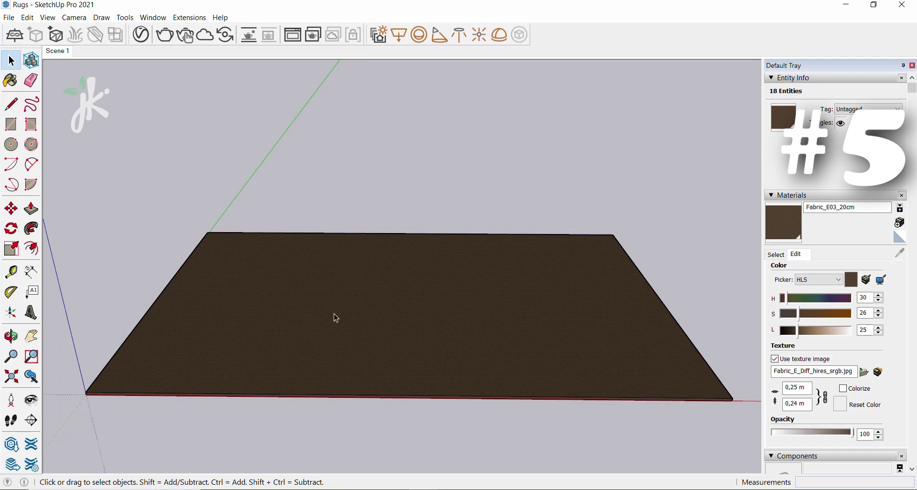
pyautogui.rightClick(324, 310)
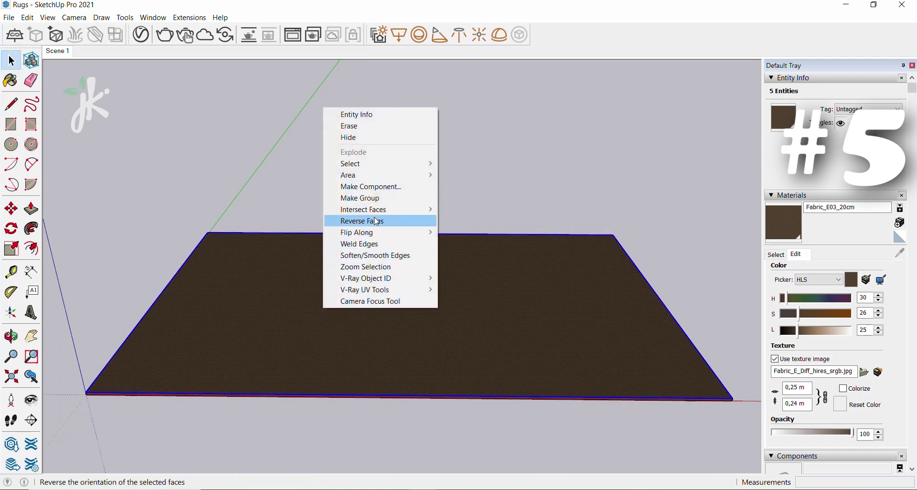
pyautogui.click(376, 198)
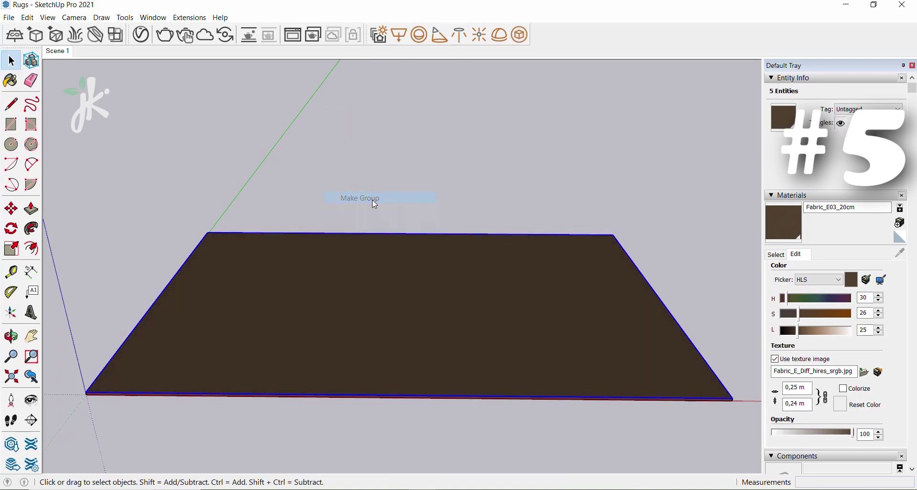
# Add V-Ray Fur to the rug group and list it under the scene's geometries.
pyautogui.click(76, 35)
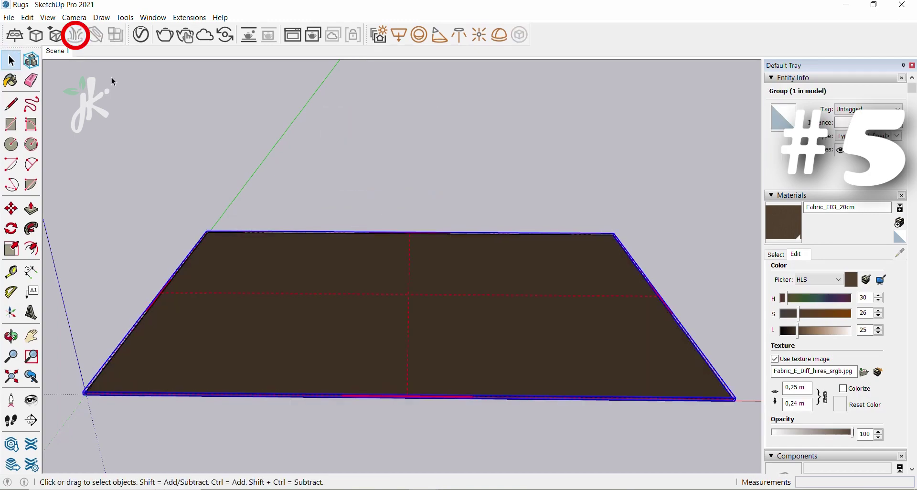
pyautogui.click(140, 34)
pyautogui.click(353, 95)
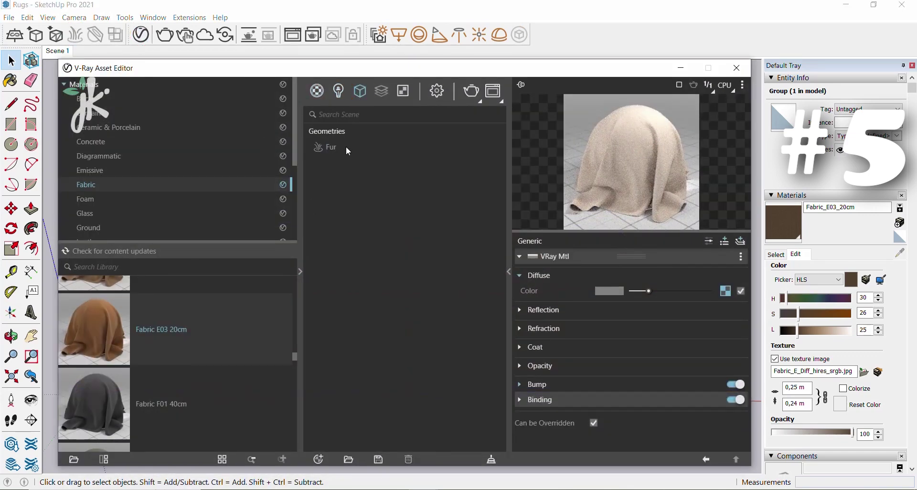
# Set the fur to count 40, length 0.8, thickness 0.3 and gravity 1.
pyautogui.click(329, 147)
pyautogui.click(595, 289)
pyautogui.write('40')
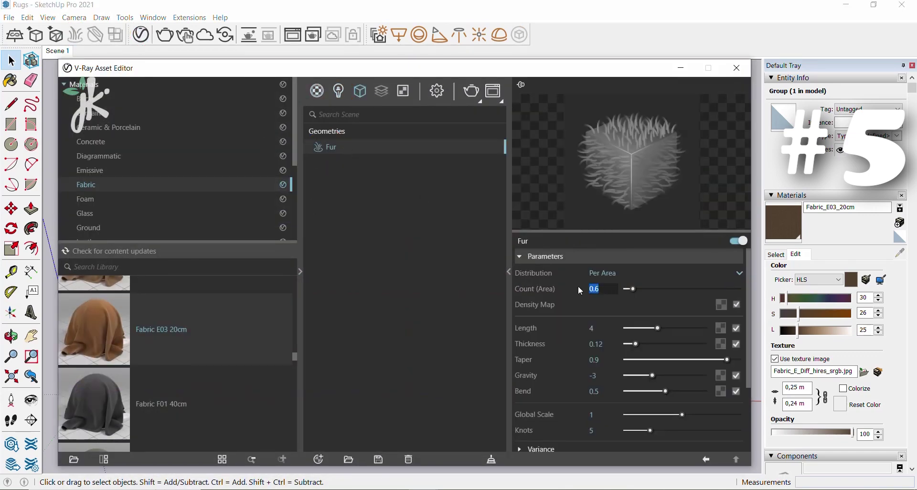
pyautogui.click(605, 328)
pyautogui.write('0.8')
pyautogui.press('Return')
pyautogui.doubleClick(603, 343)
pyautogui.write('0.3')
pyautogui.press('Return')
pyautogui.doubleClick(593, 375)
pyautogui.write('1')
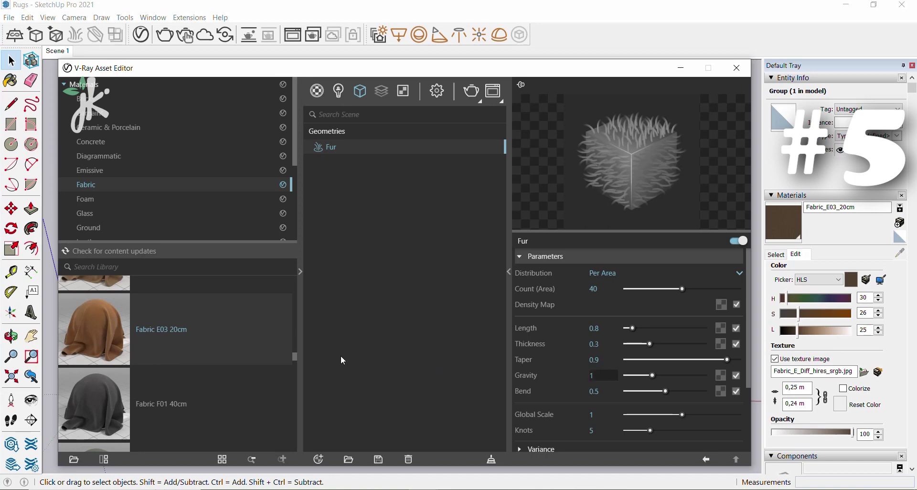
pyautogui.press('Return')
# Enable fur curl with radius 0.1, variation 0.4 and one curl per strand.
pyautogui.scroll(-3, 560, 386)
pyautogui.click(535, 375)
pyautogui.click(731, 375)
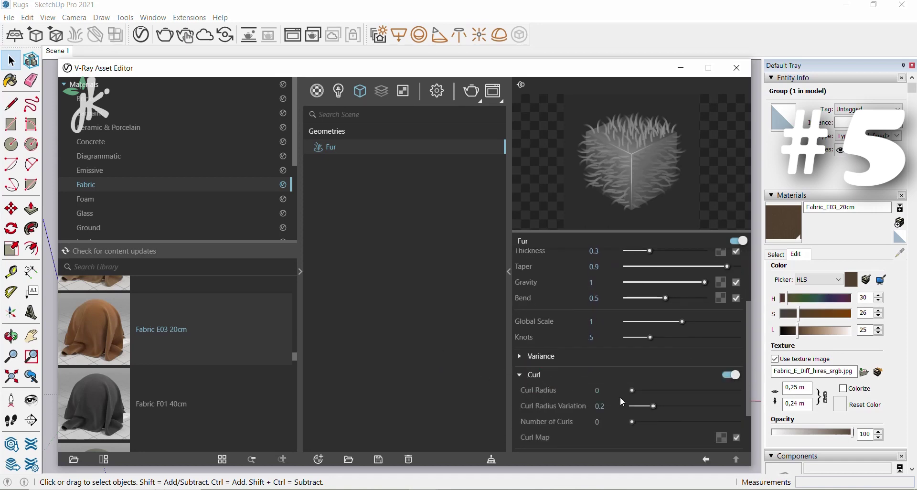
pyautogui.write('.1')
pyautogui.press('Tab')
pyautogui.press('Return')
pyautogui.click(605, 423)
pyautogui.write('1')
pyautogui.press('Return')
pyautogui.click(681, 67)
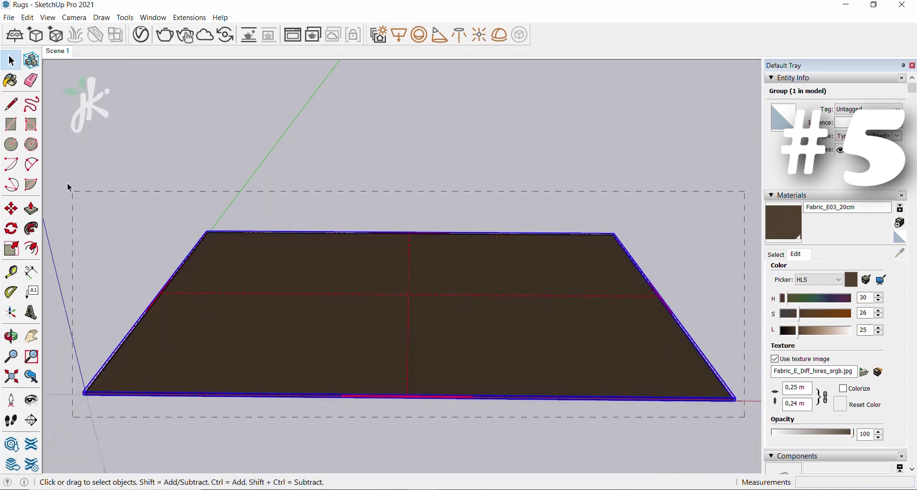